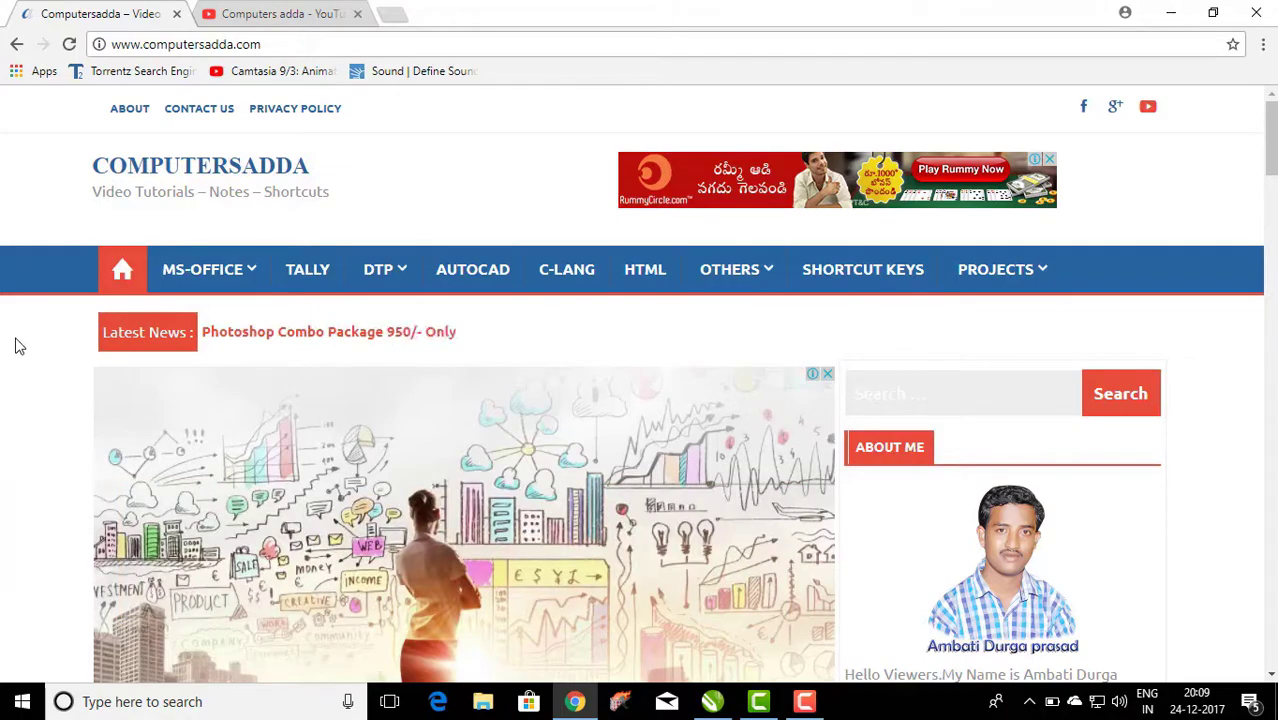
Bring up the Computers adda YouTube channel tab in Chrome.
left_click(236, 12)
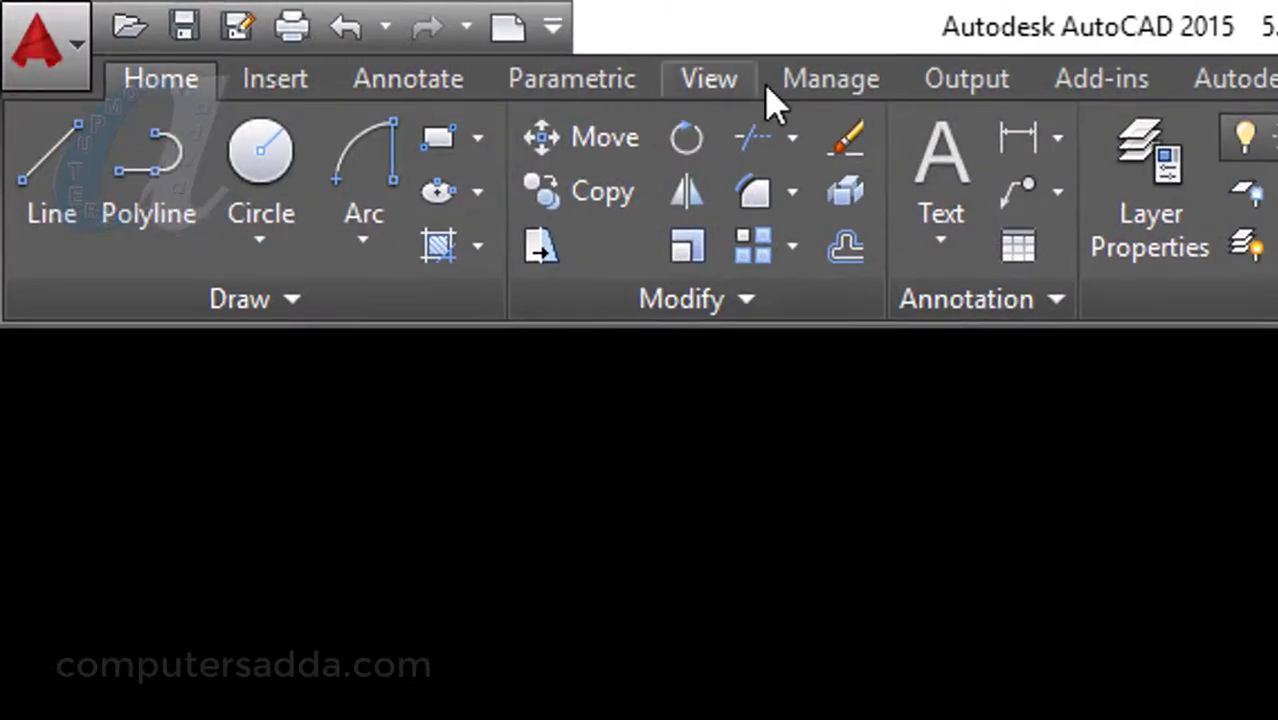
Open Tool Palettes from the View tab and float the palette window off the right edge.
left_click(718, 90)
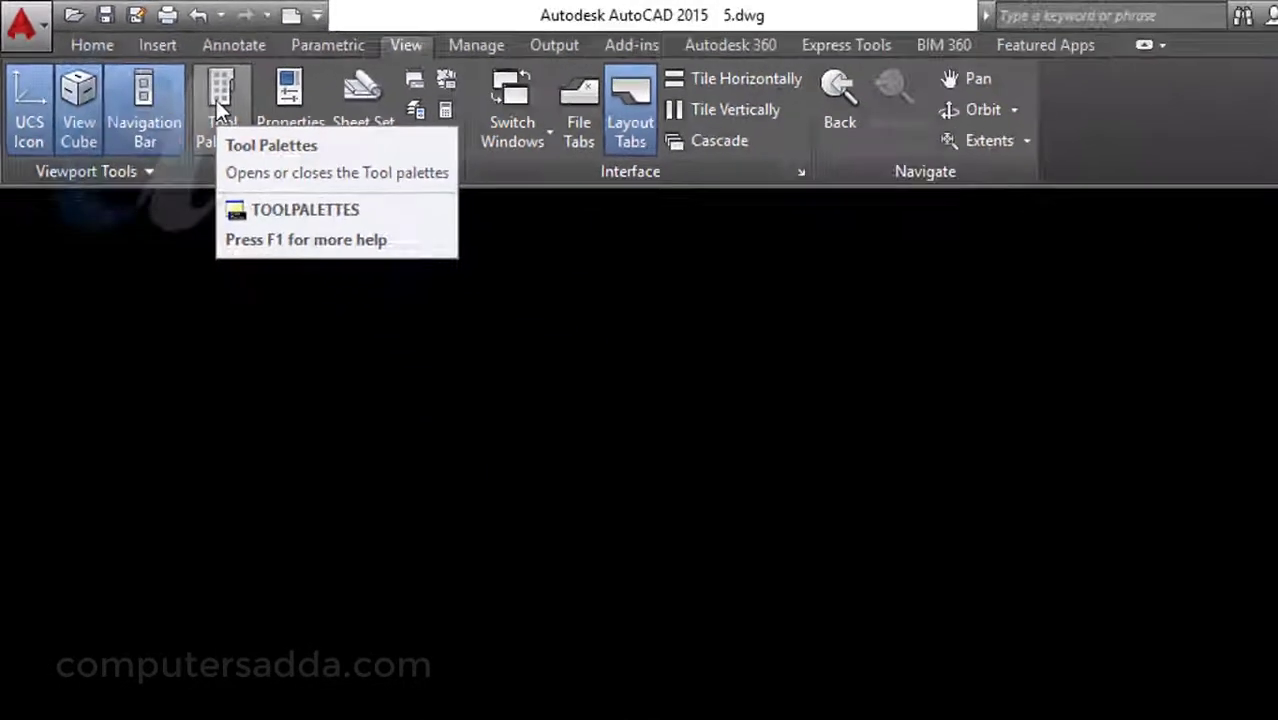
left_click(160, 80)
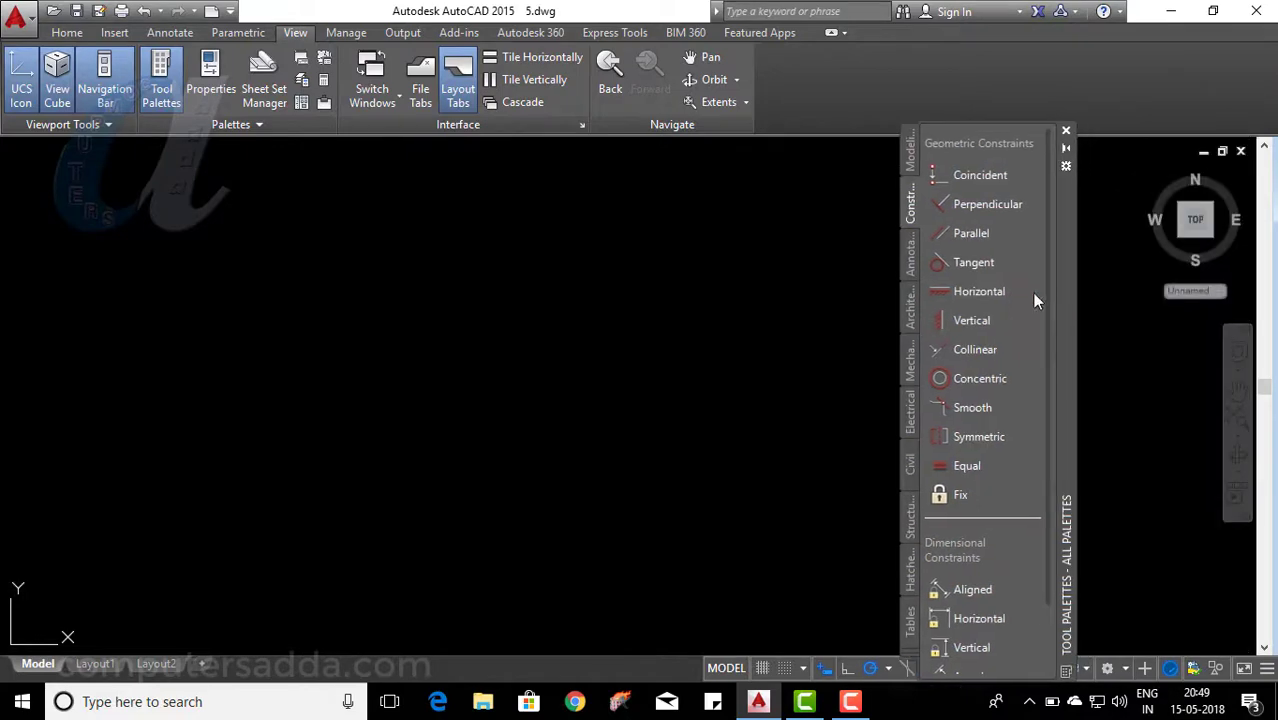
mouse_move(1237, 265)
left_mouse_down()
mouse_move(1033, 297)
mouse_move(1072, 290)
left_mouse_up()
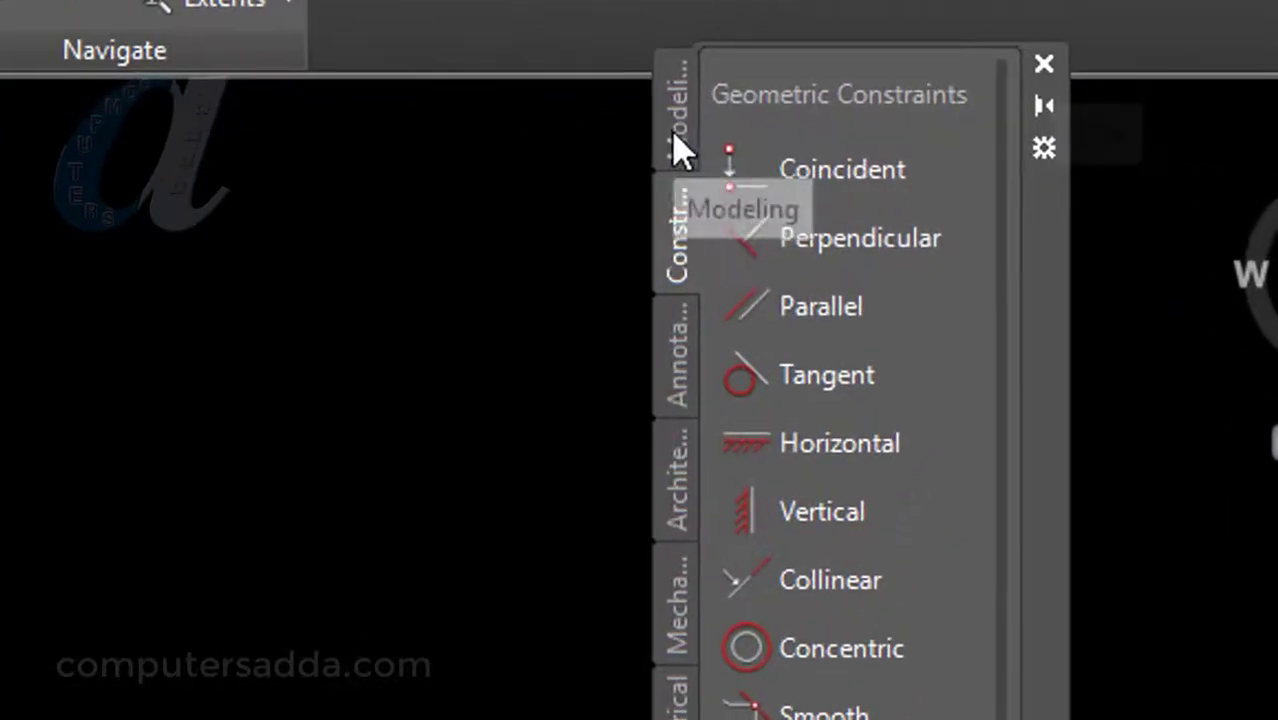
Cycle through the Electrical, Mechanical and Civil sample palettes, finishing on Architectural.
left_click(710, 380)
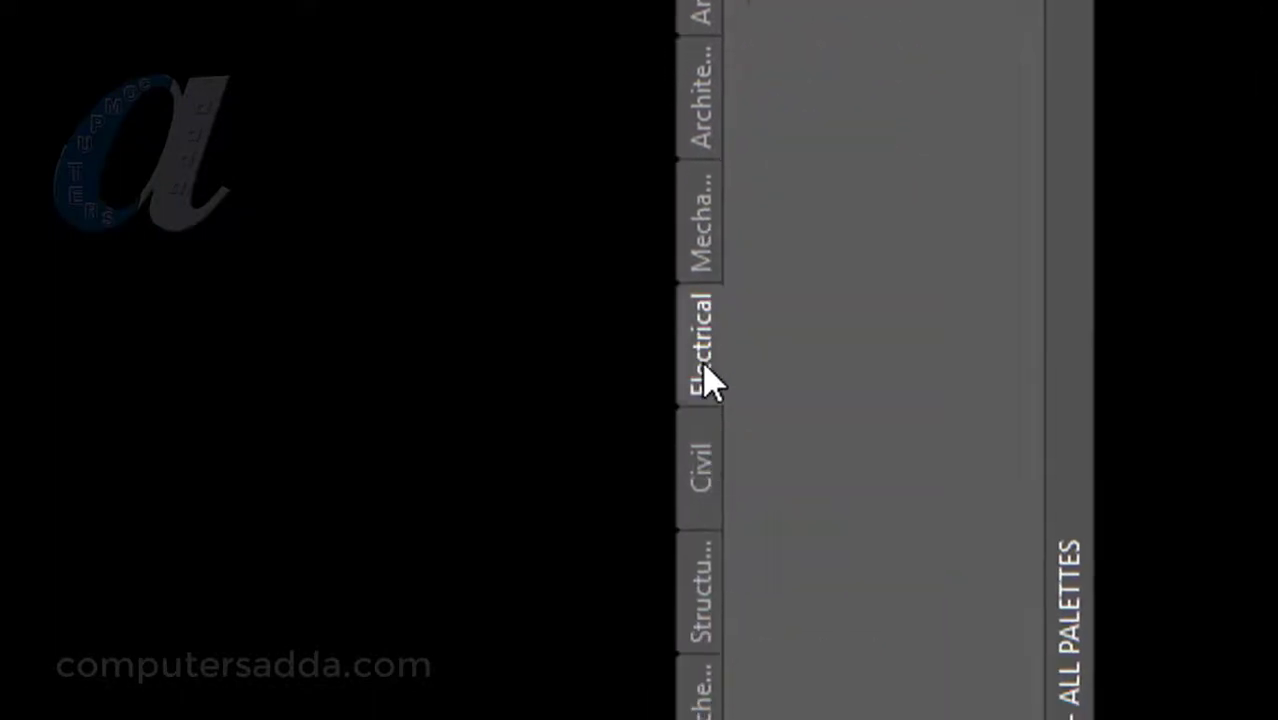
left_click(706, 262)
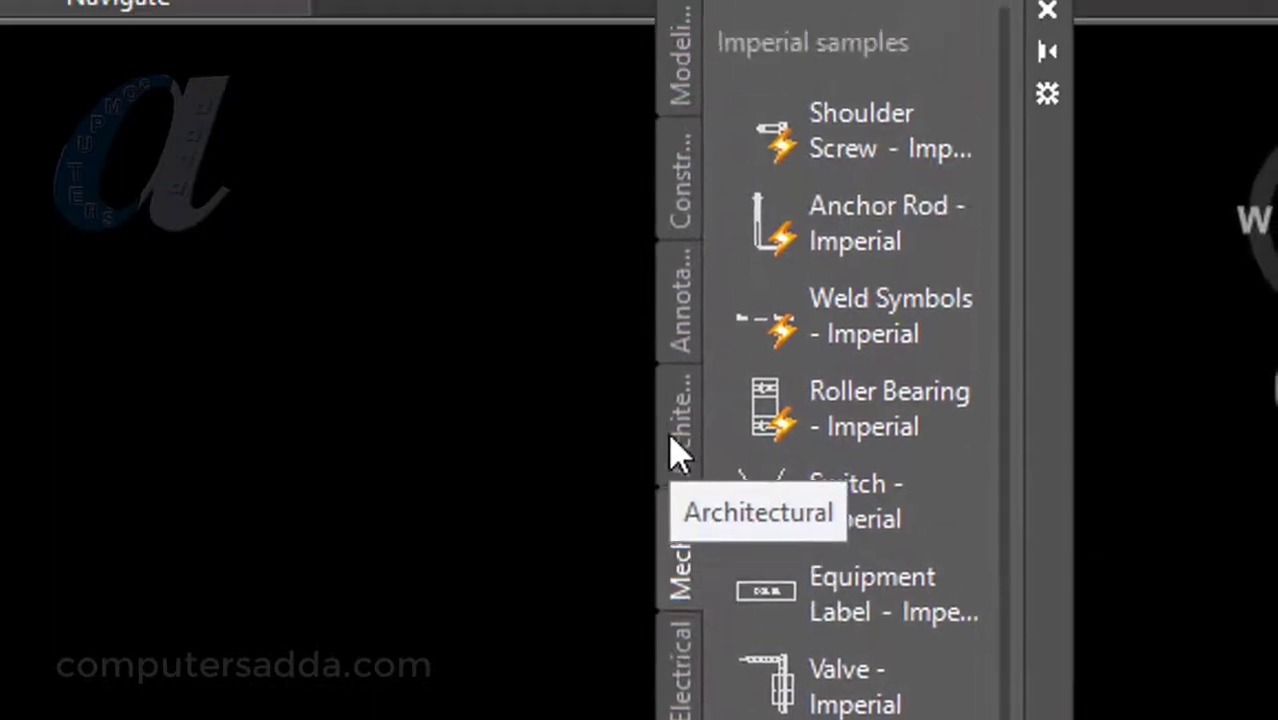
left_click(676, 452)
left_click(688, 318)
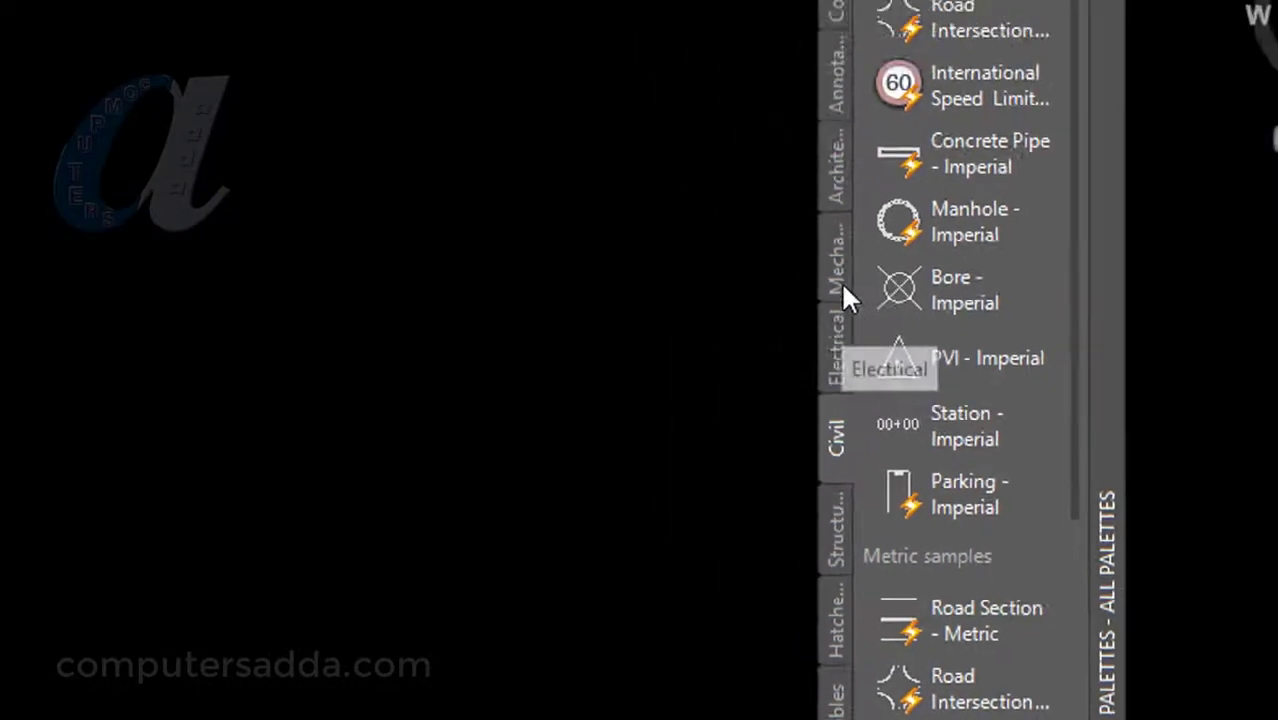
left_click(931, 291)
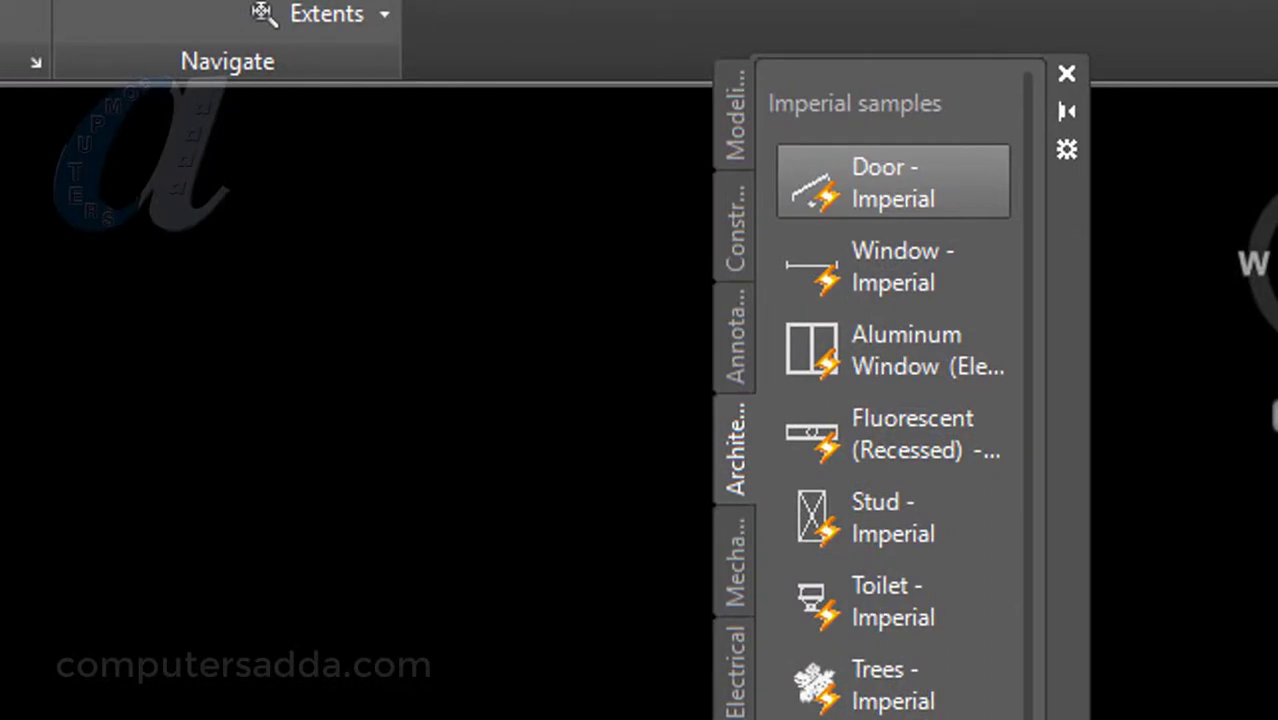
left_click(738, 573)
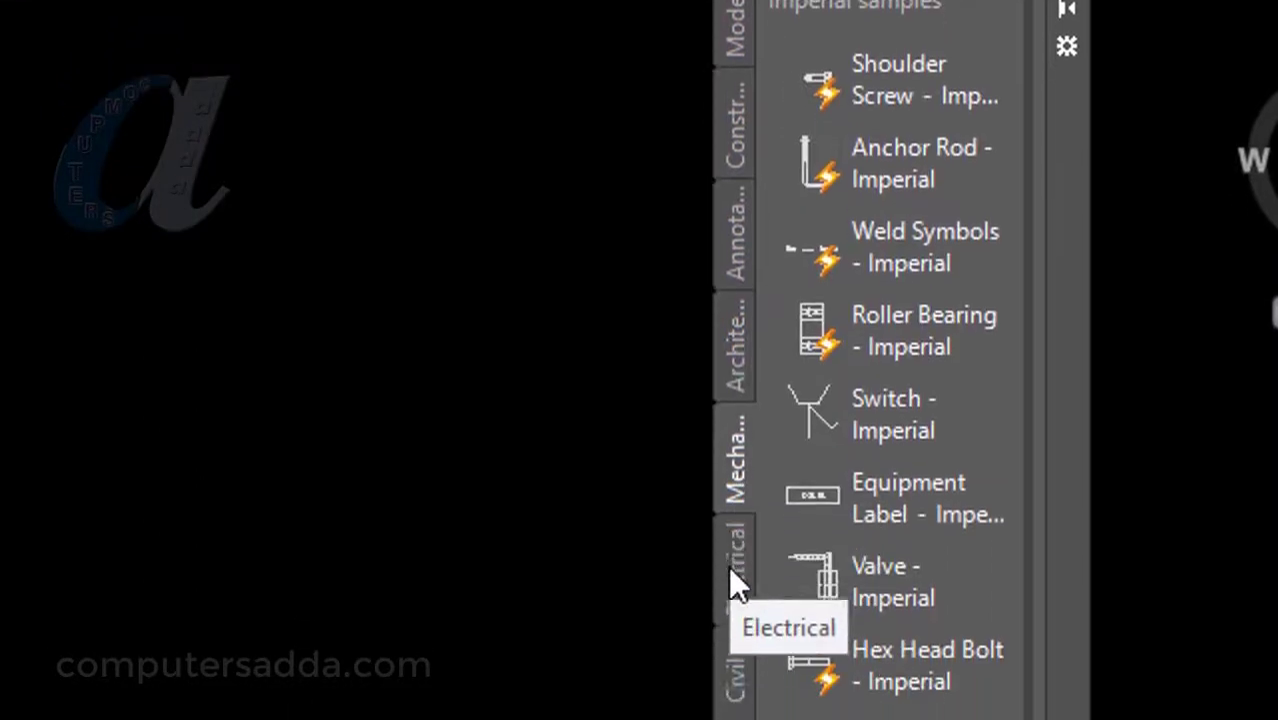
left_click(731, 572)
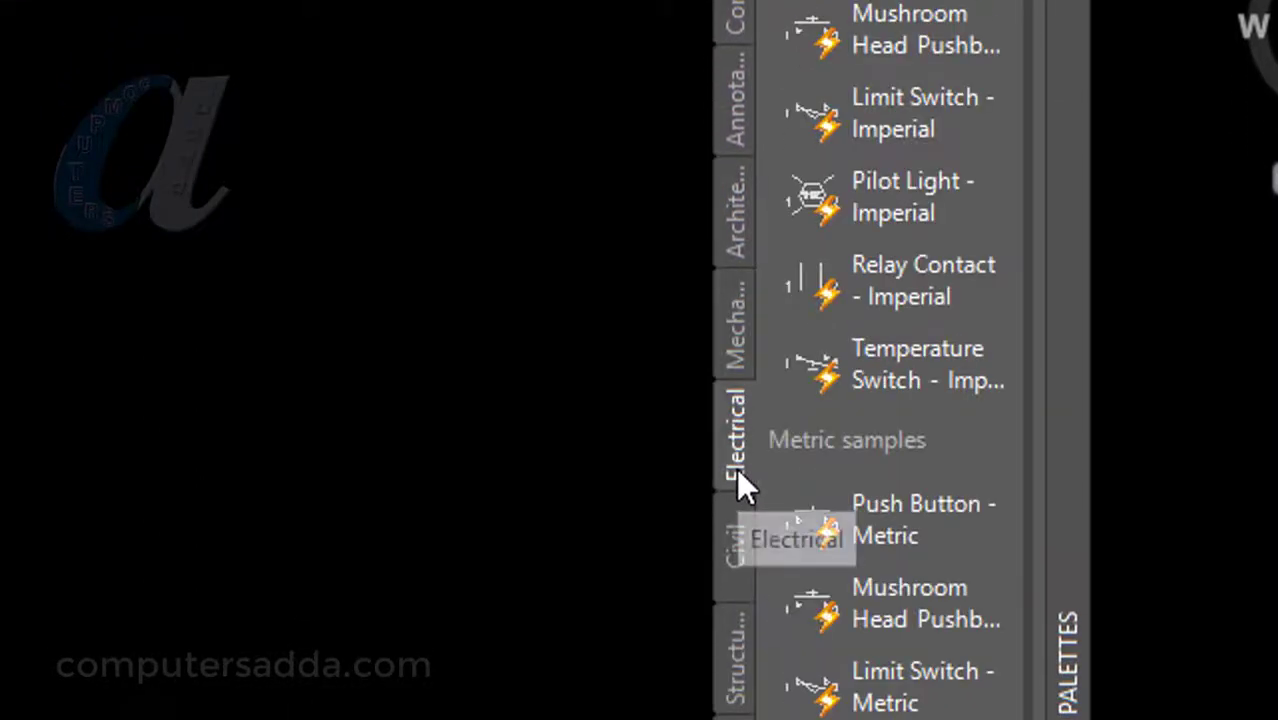
left_click(738, 567)
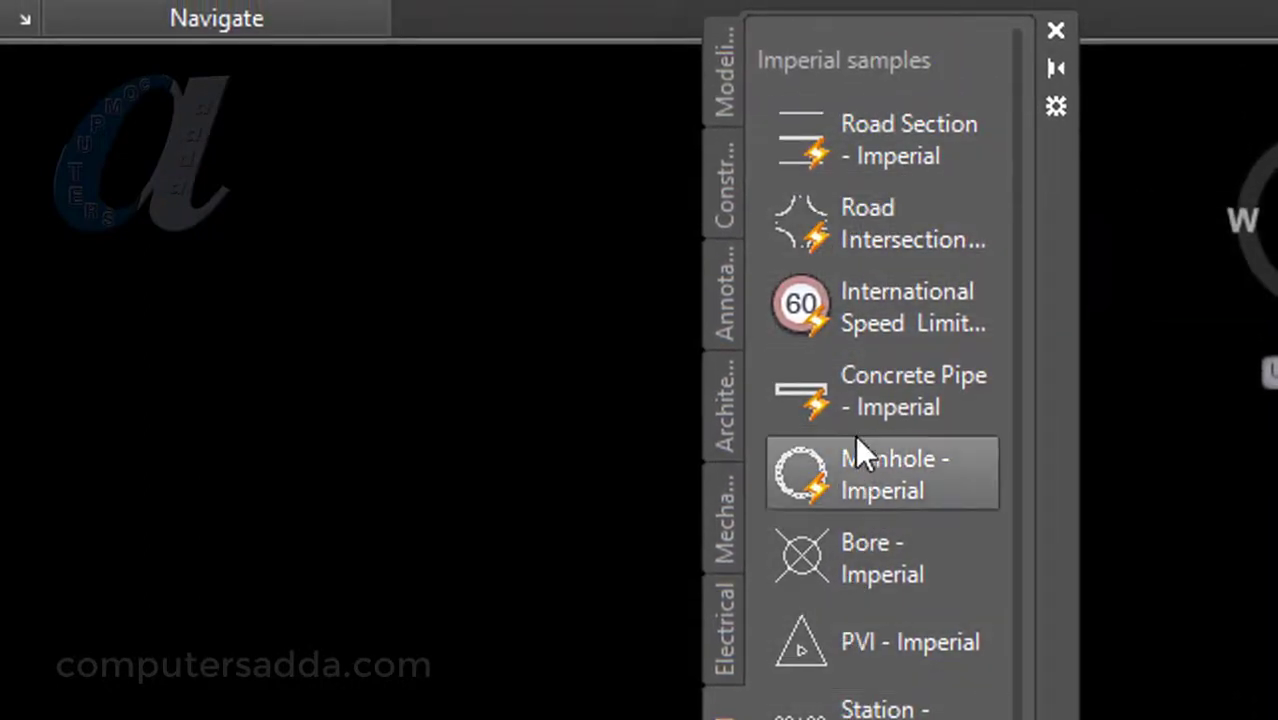
left_click(724, 426)
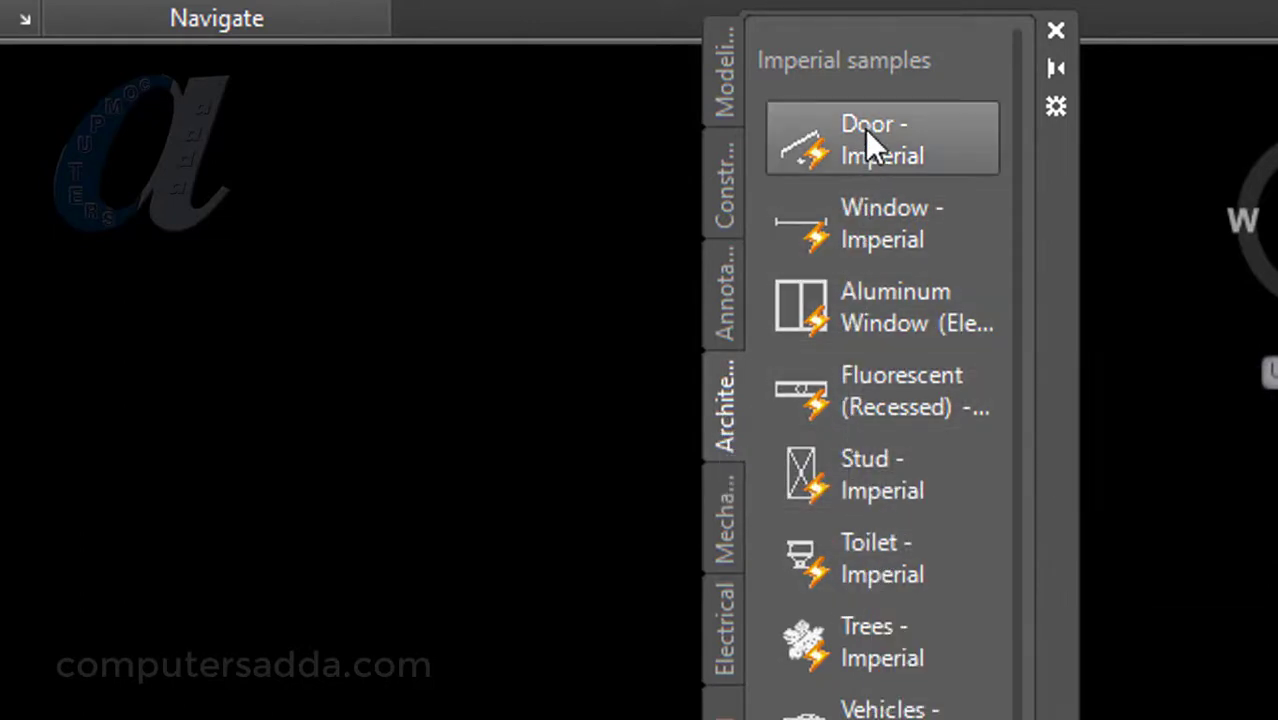
Insert the Door - Imperial block into the drawing.
left_click(858, 139)
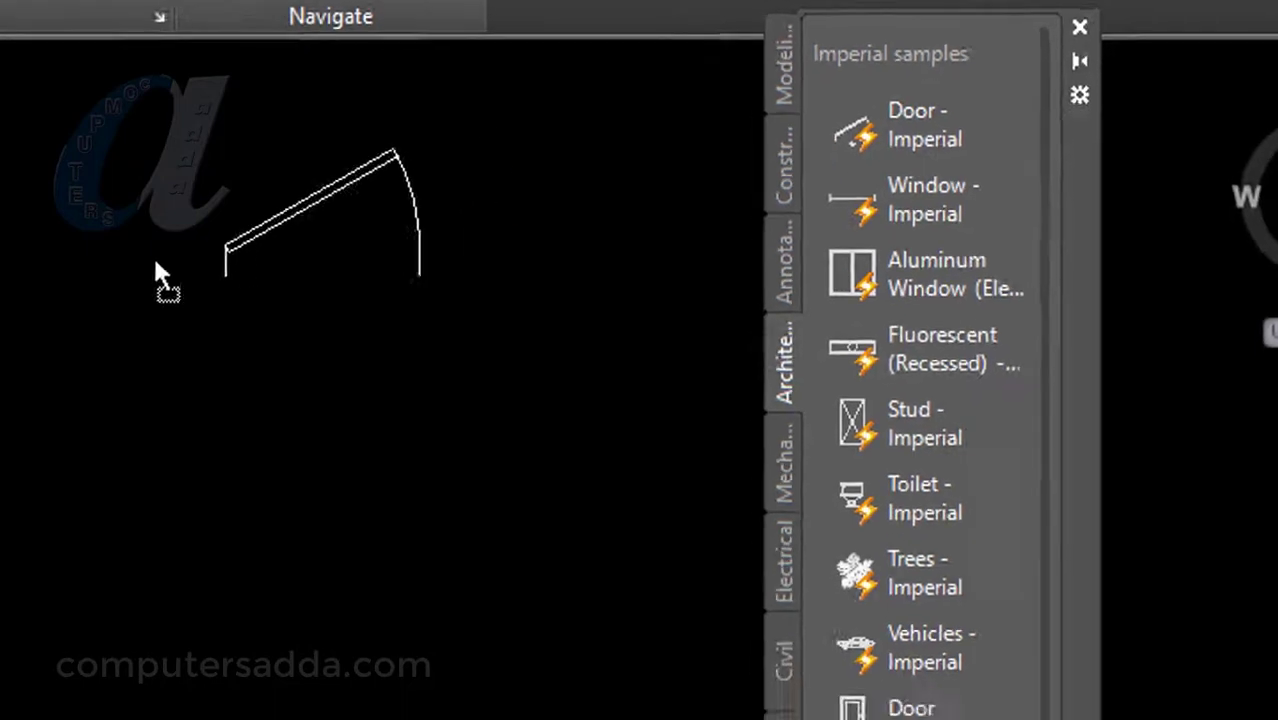
left_click(226, 280)
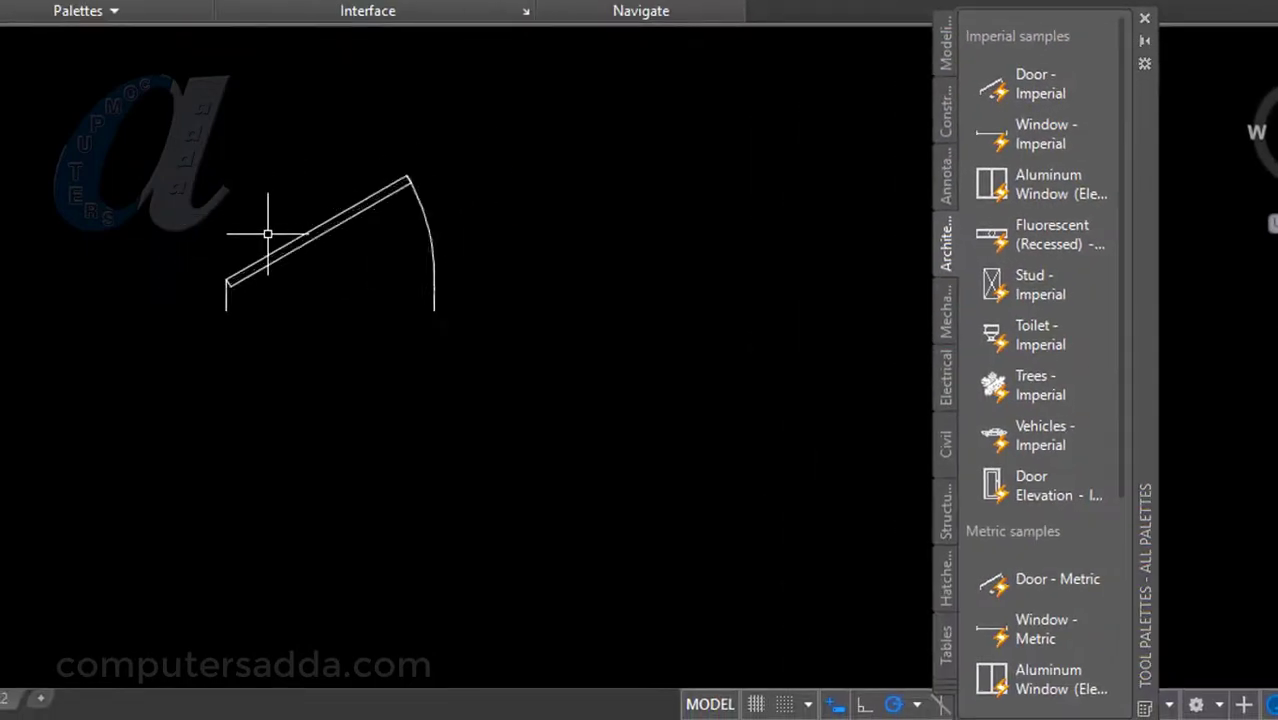
scroll(268, 233, "up", 2)
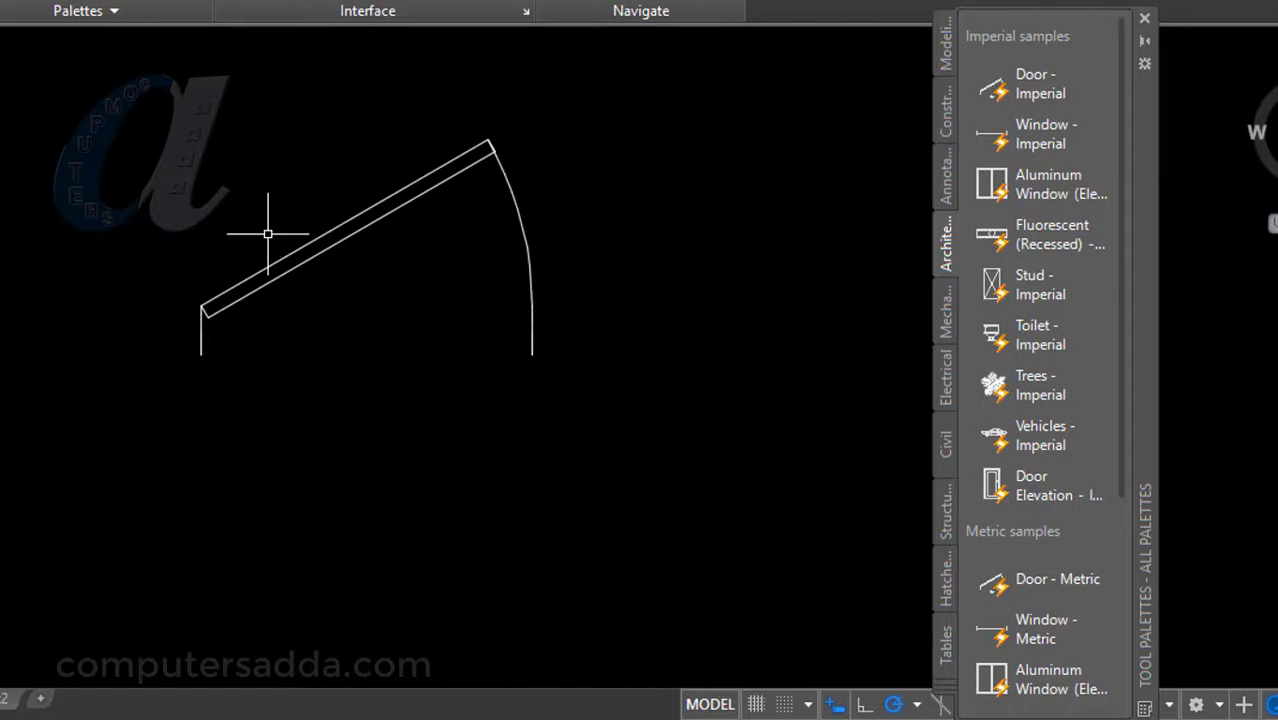
scroll(268, 233, "down", 2)
scroll(268, 233, "down", 5)
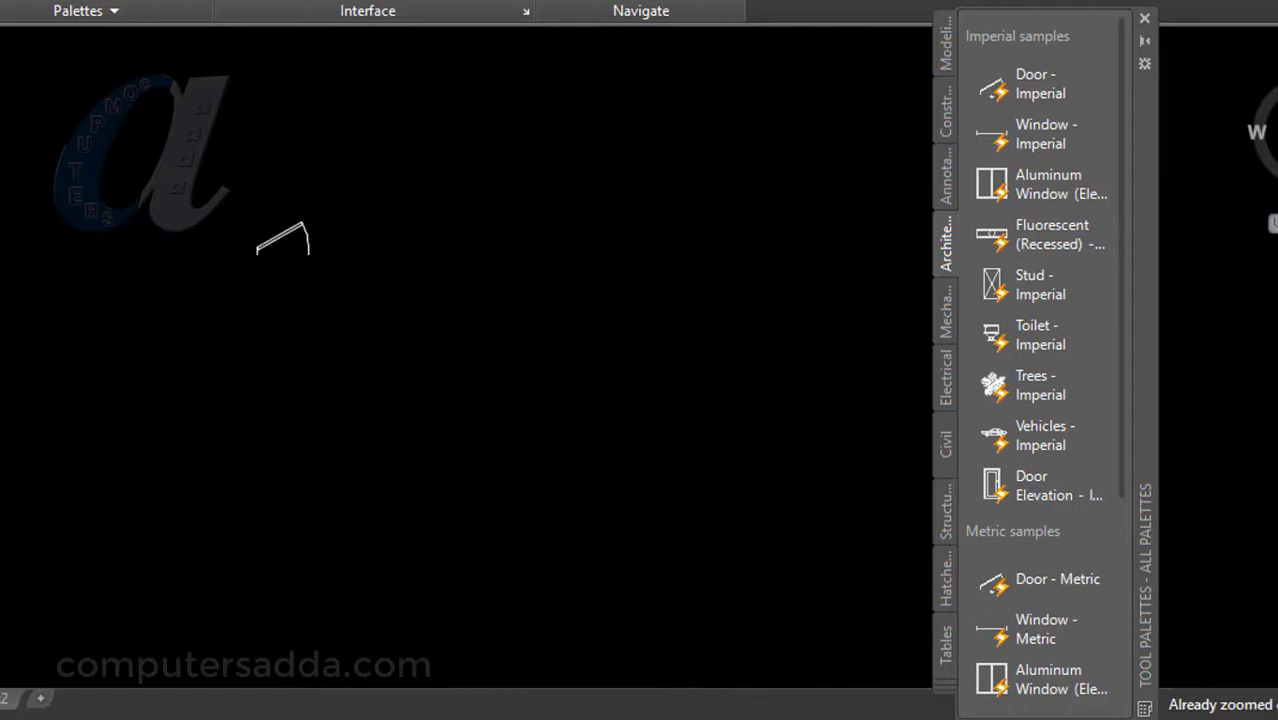
scroll(265, 227, "up", 8)
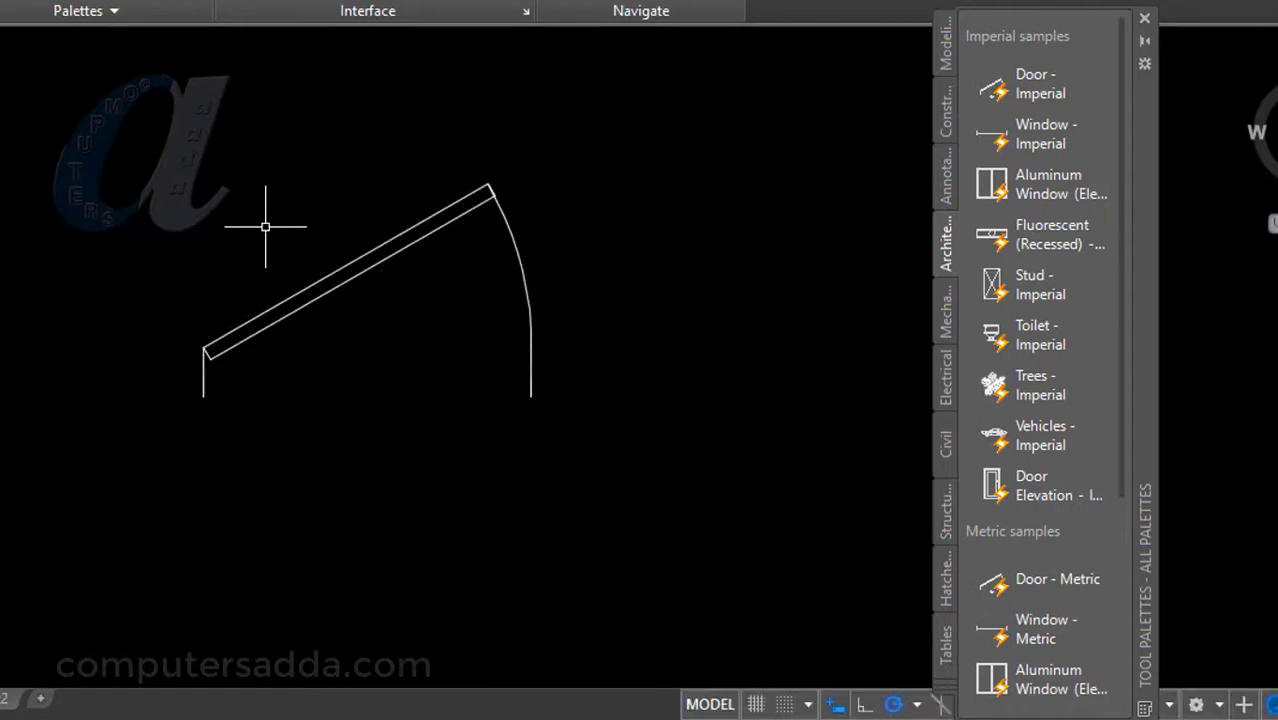
scroll(265, 227, "down", 2)
Pan over and drop a Toilet - Imperial block to the right of the door.
middle_click_drag(804, 271, 603, 287)
left_click_drag(1040, 335, 500, 341)
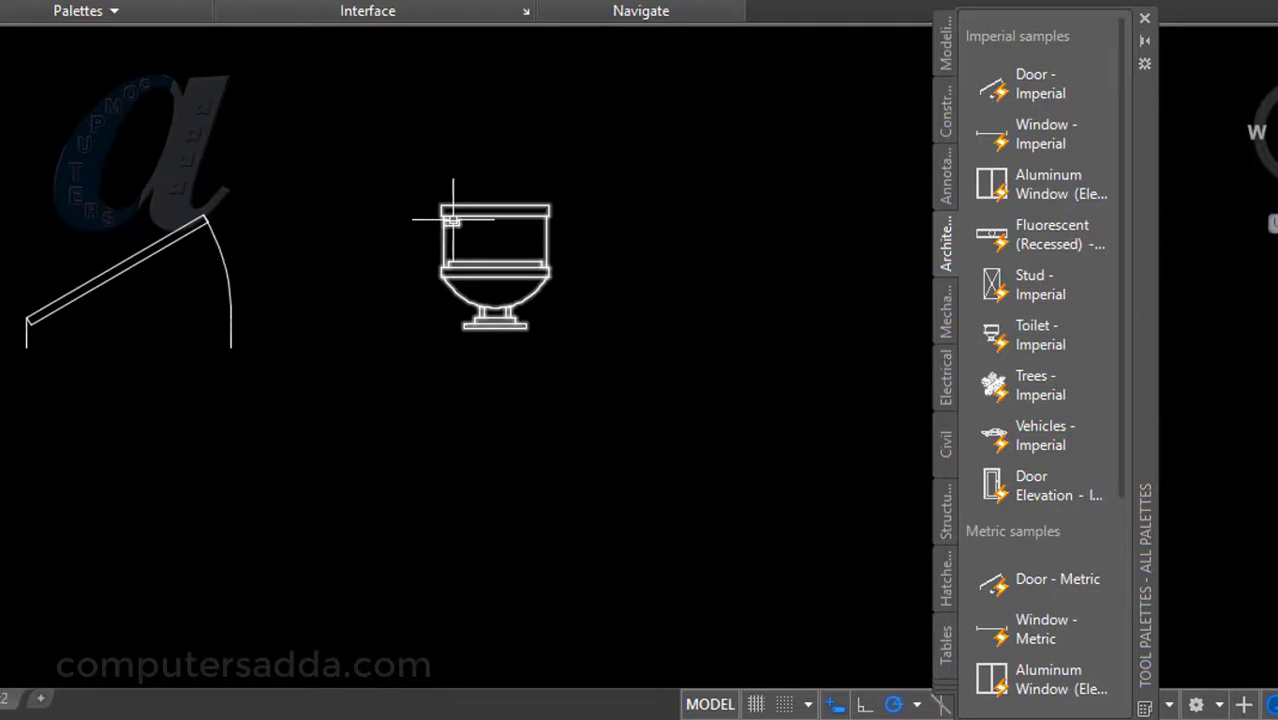
scroll(443, 225, "up", 2)
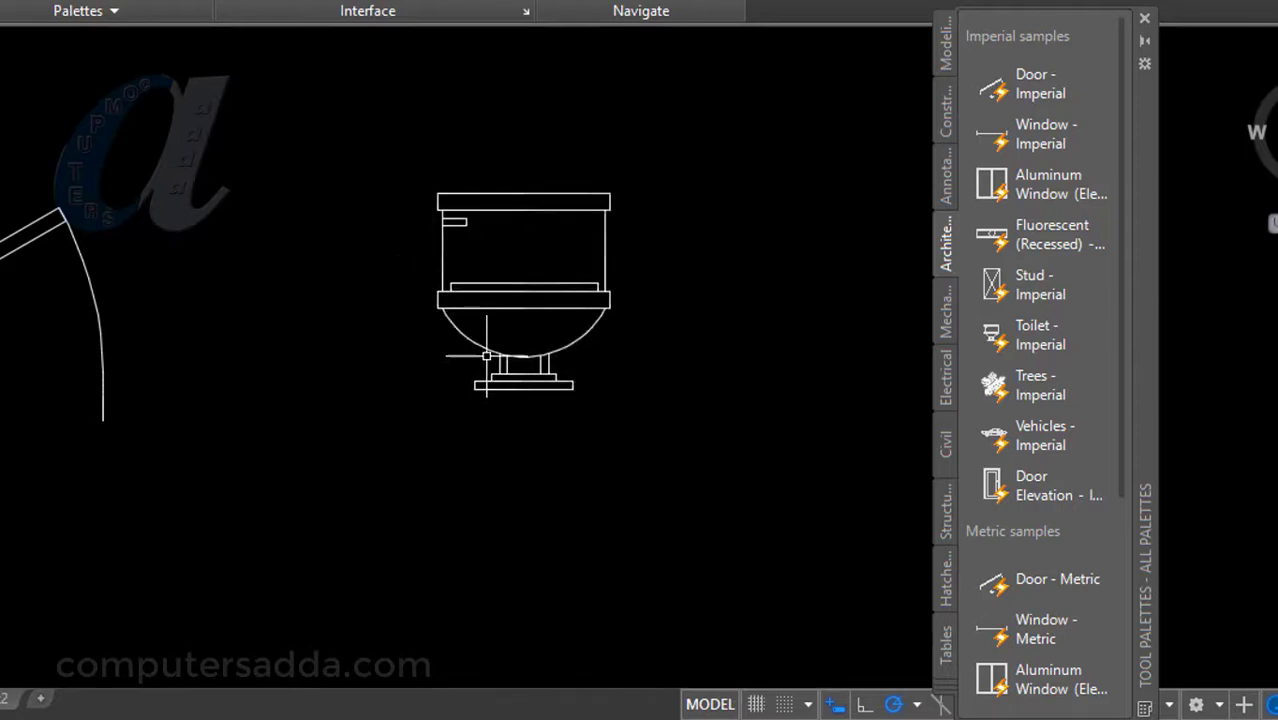
Try the toilet's Elongated Plan and Side views, settling on Pullchain (Plan).
left_click(487, 281)
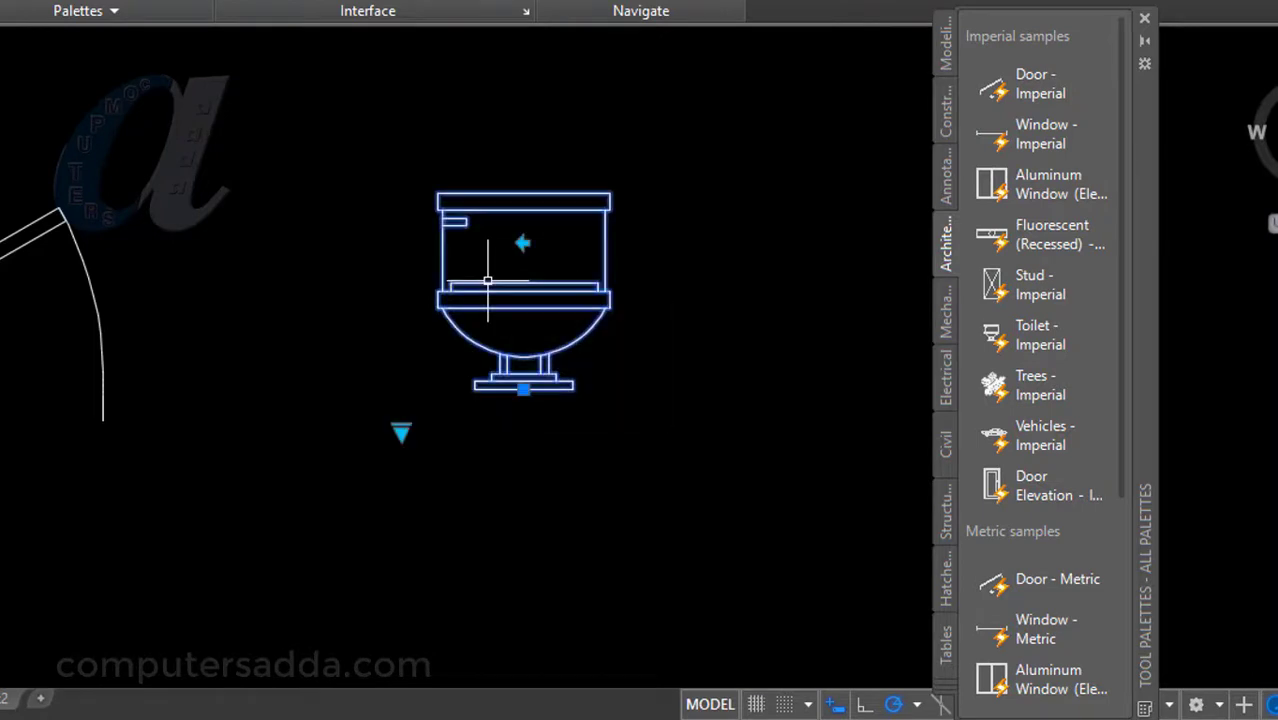
left_click(401, 430)
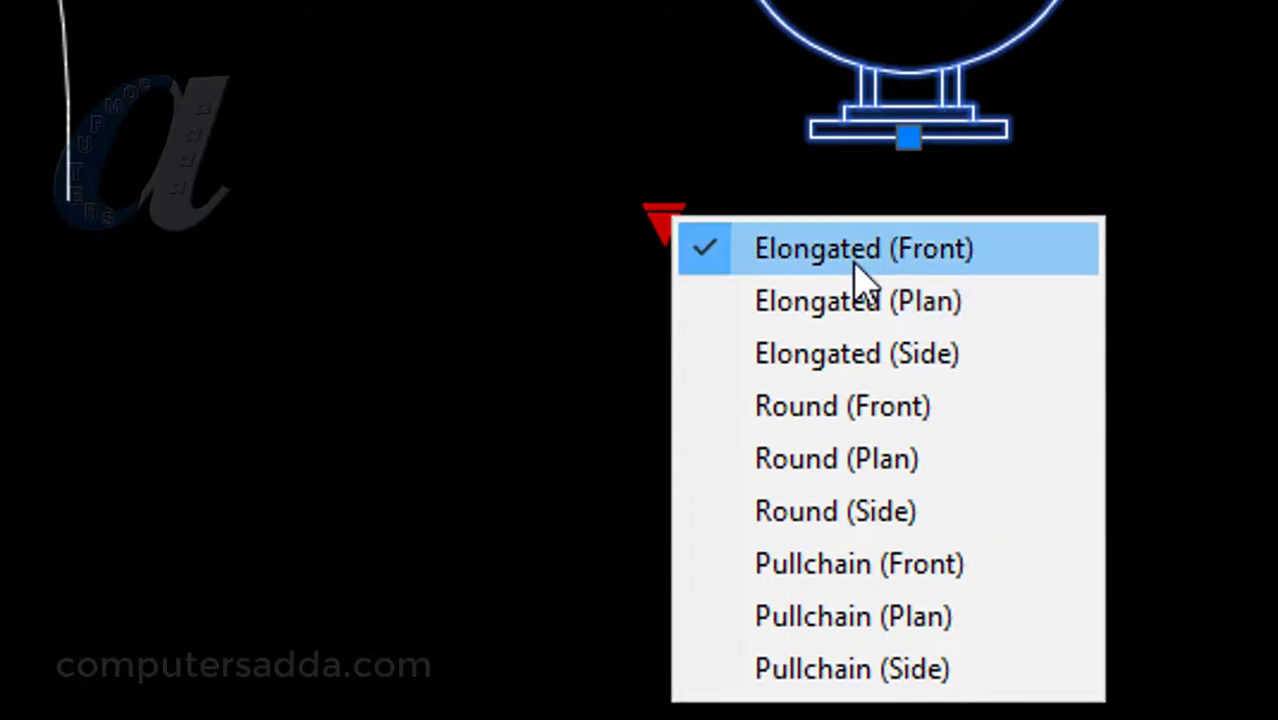
left_click(843, 308)
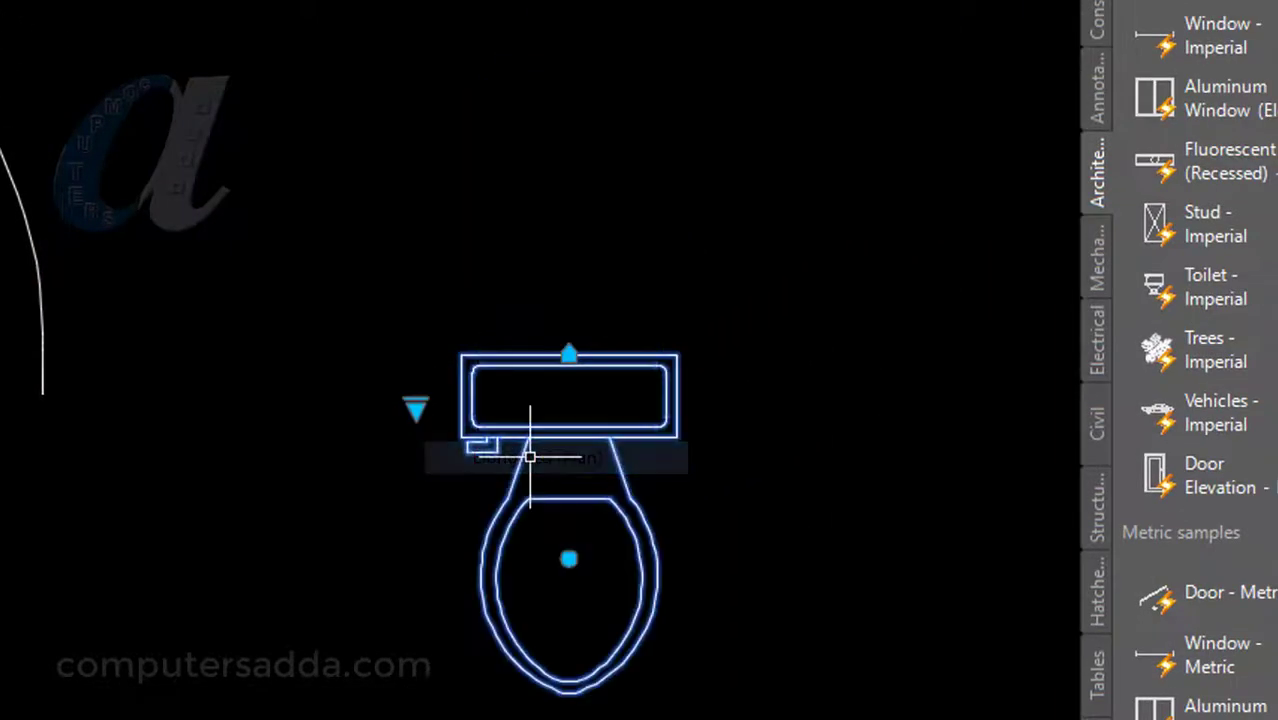
middle_click_drag(839, 465, 847, 325)
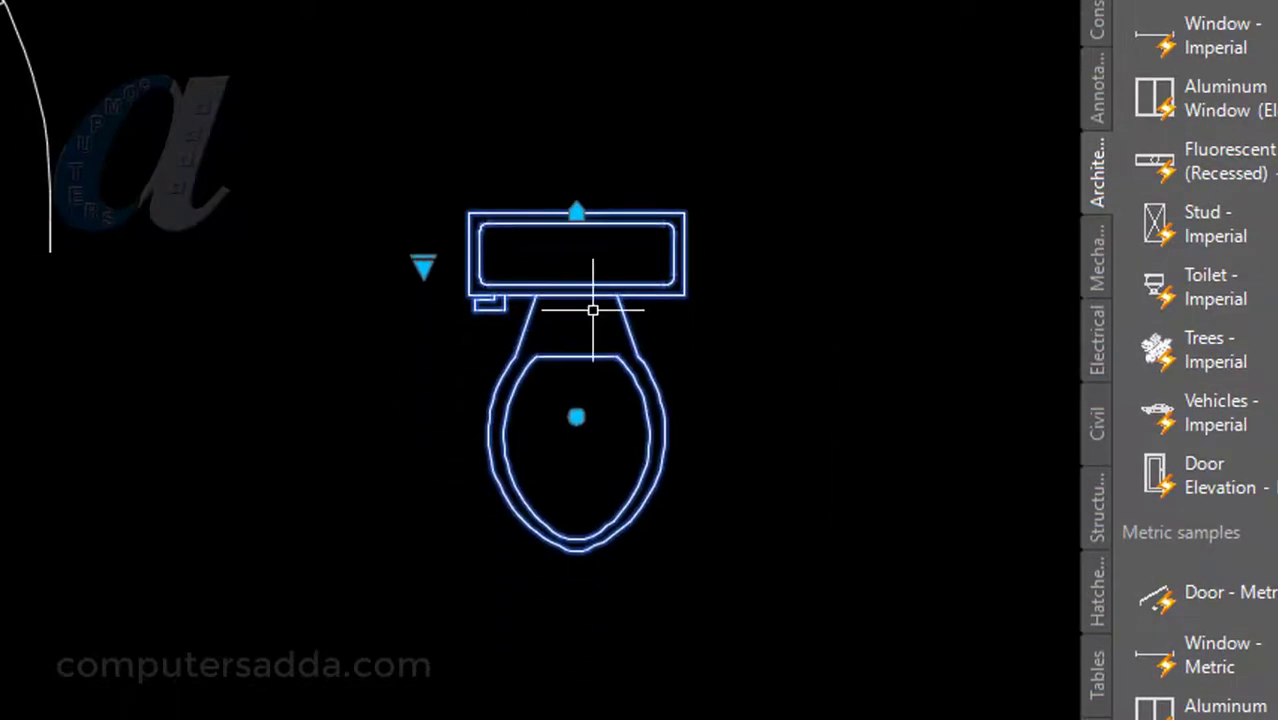
left_click(422, 262)
left_click(422, 262)
left_click(423, 264)
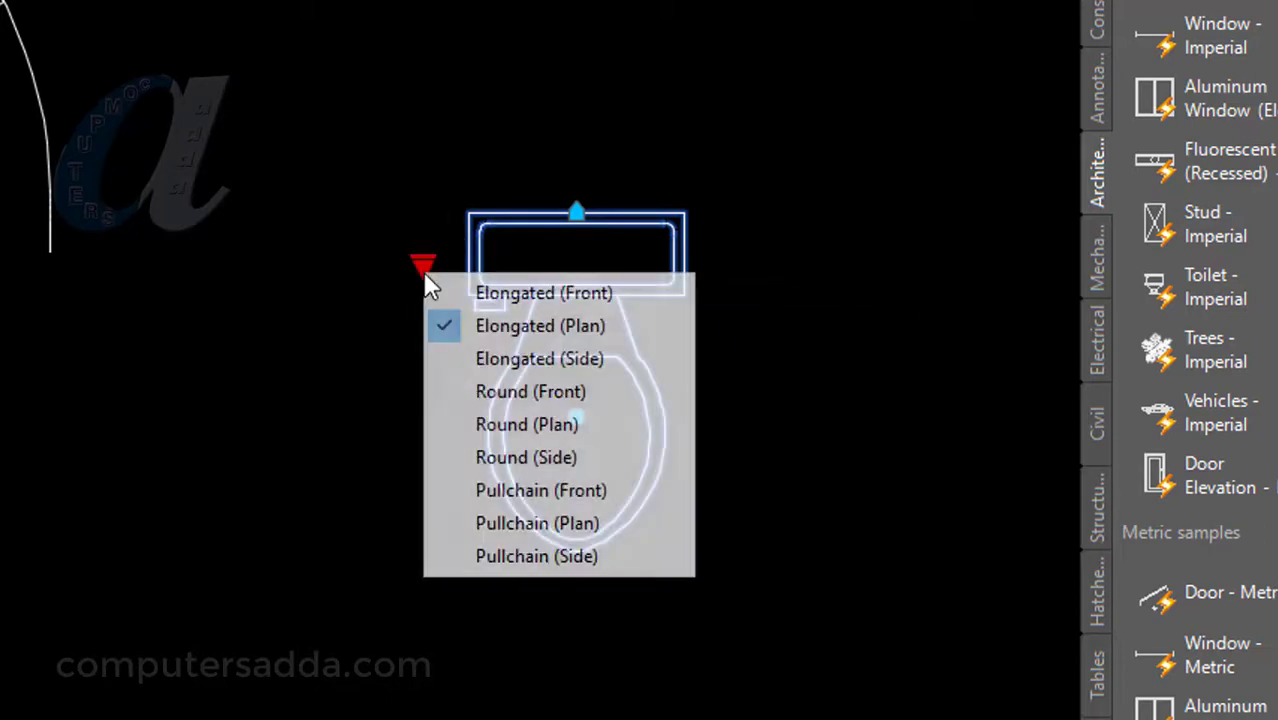
left_click(470, 358)
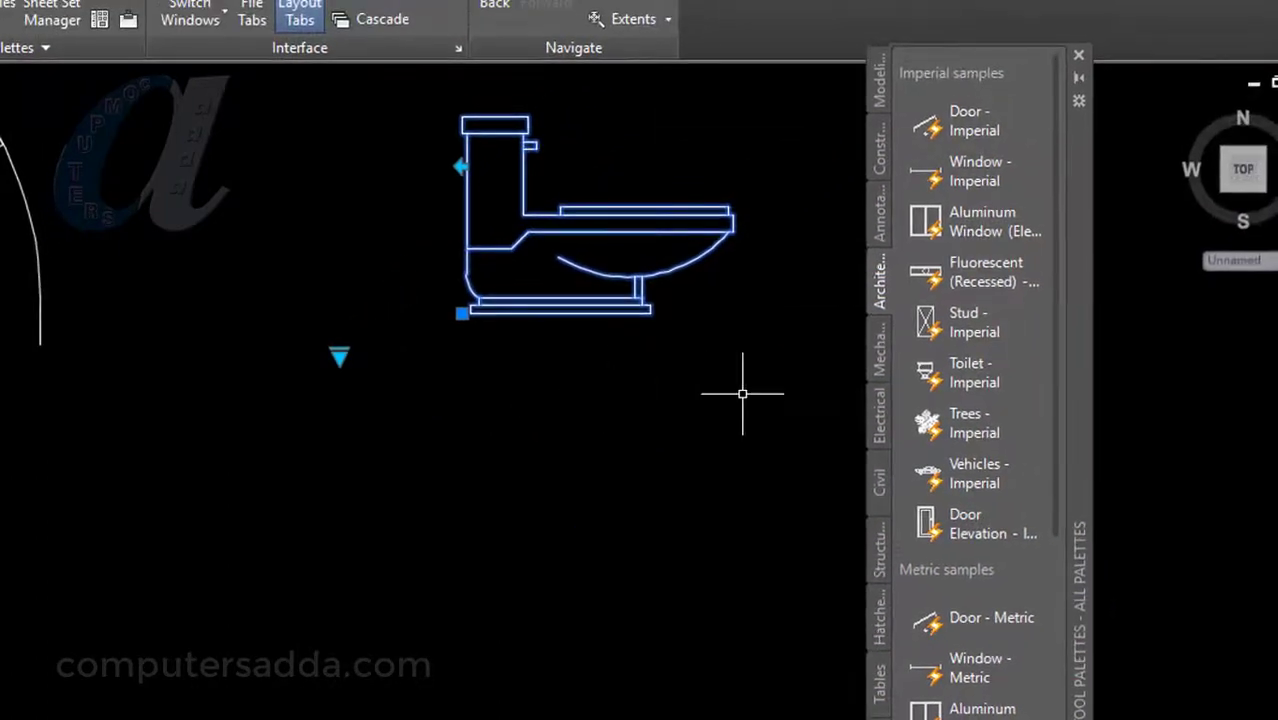
middle_click_drag(732, 386, 647, 414)
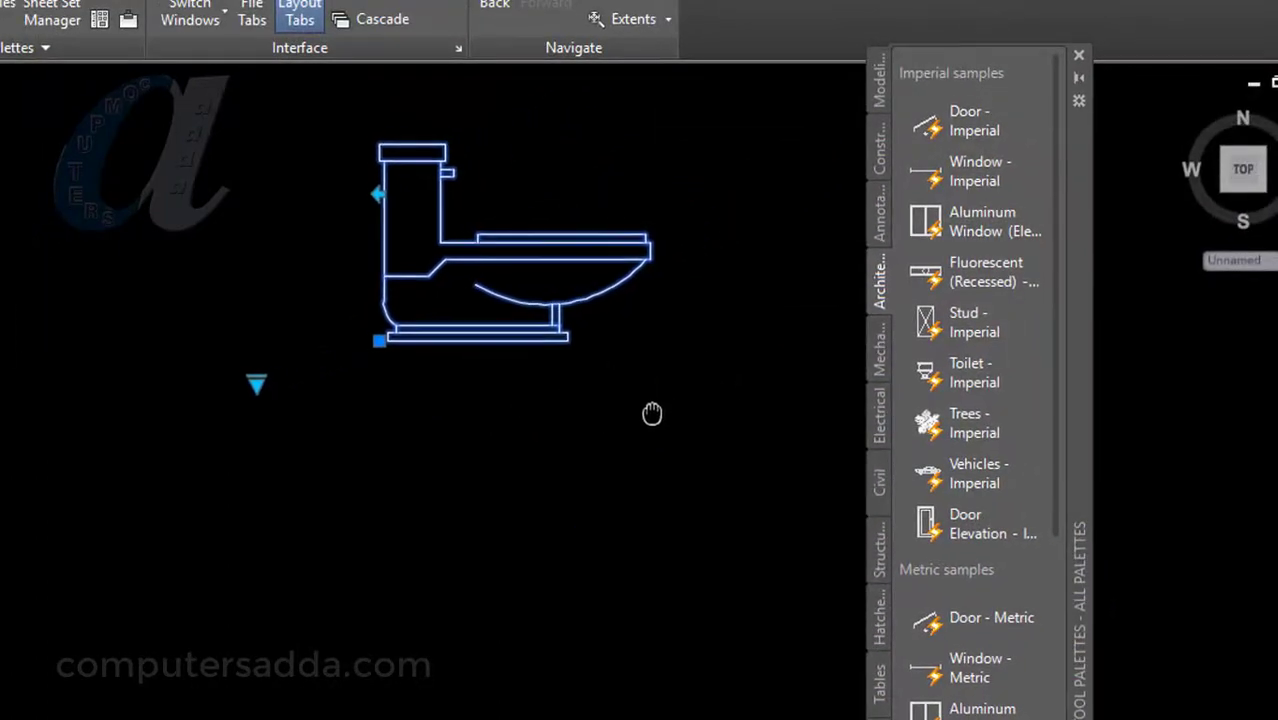
left_click(252, 382)
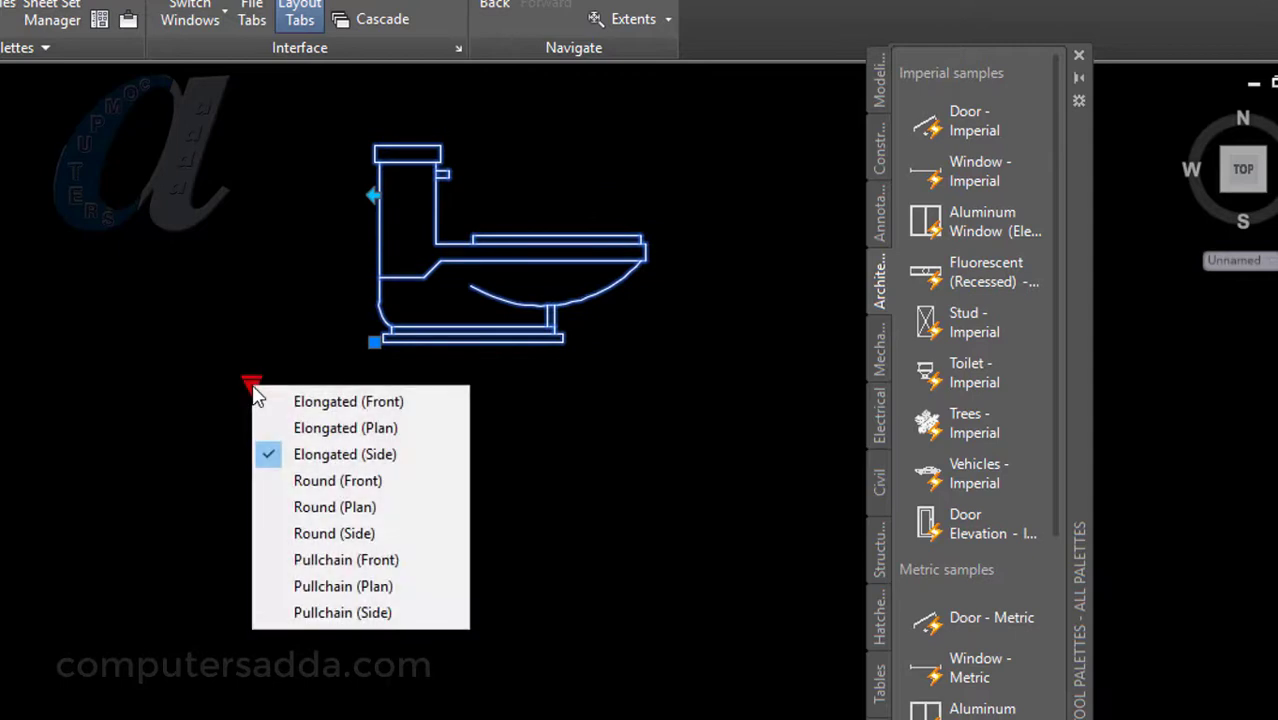
left_click(300, 590)
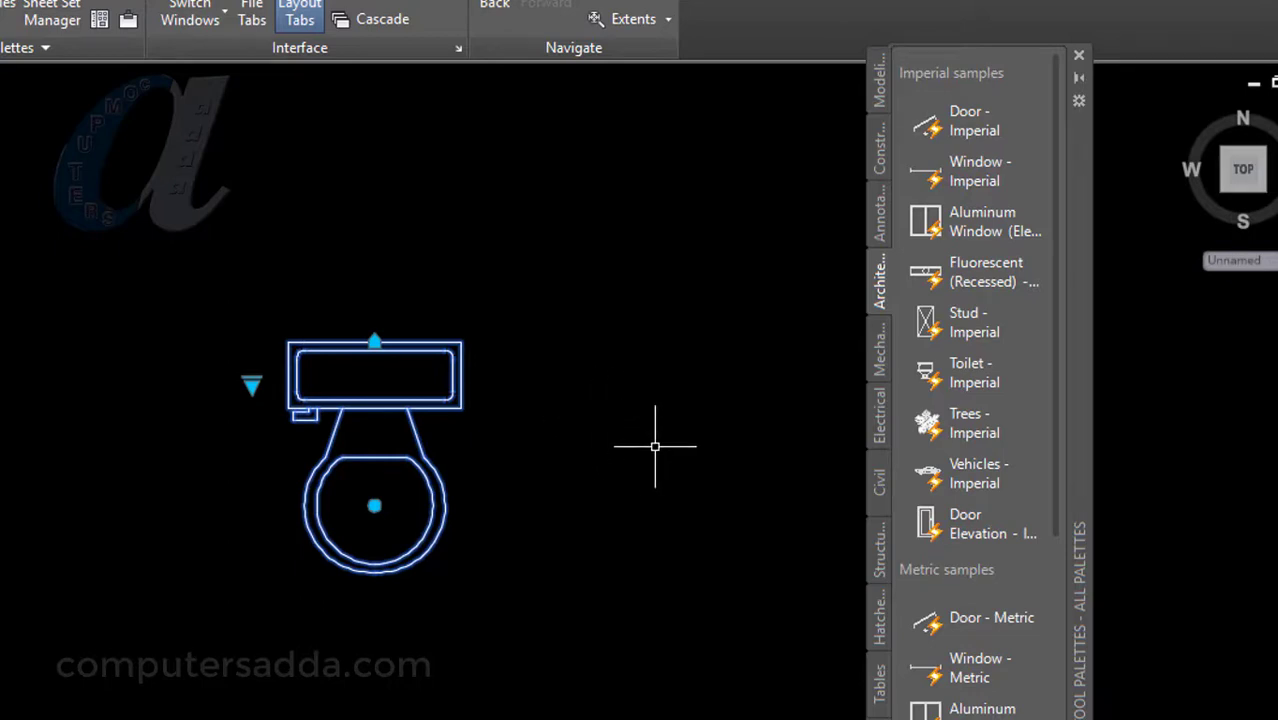
key("Escape")
Insert a Vehicles - Imperial block beside the toilet.
left_click(968, 478)
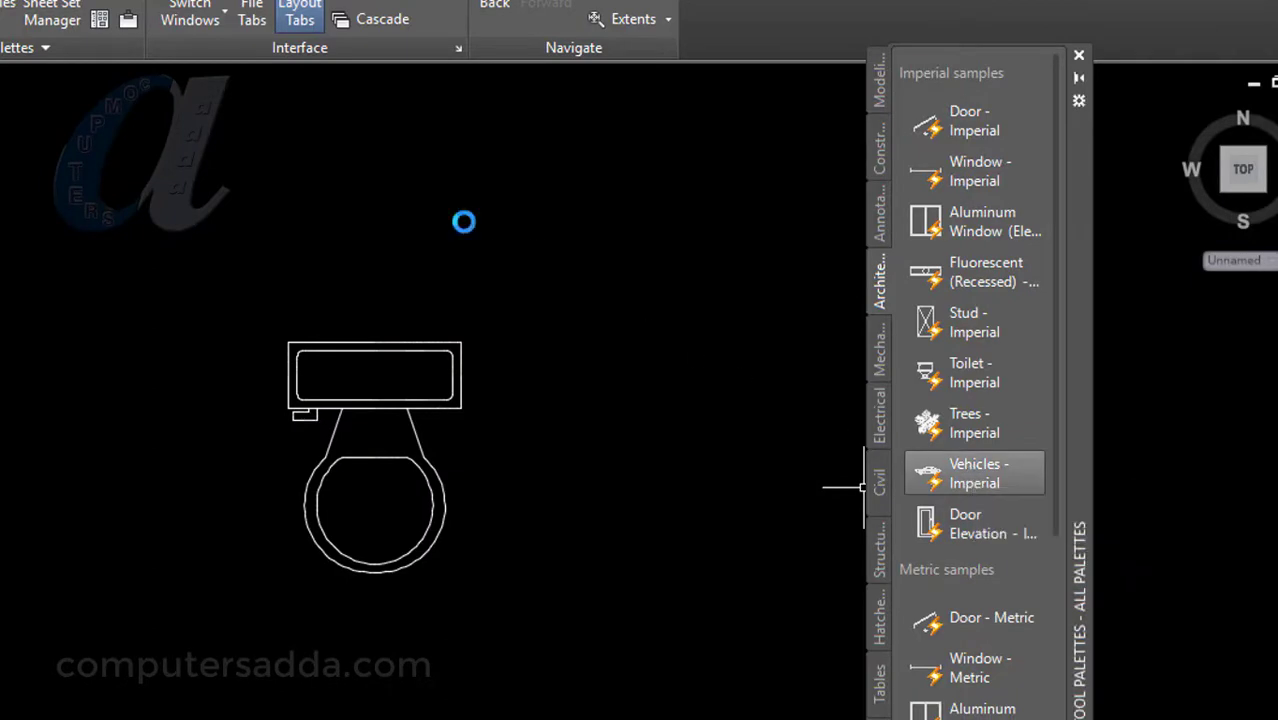
scroll(509, 545, "down", 5)
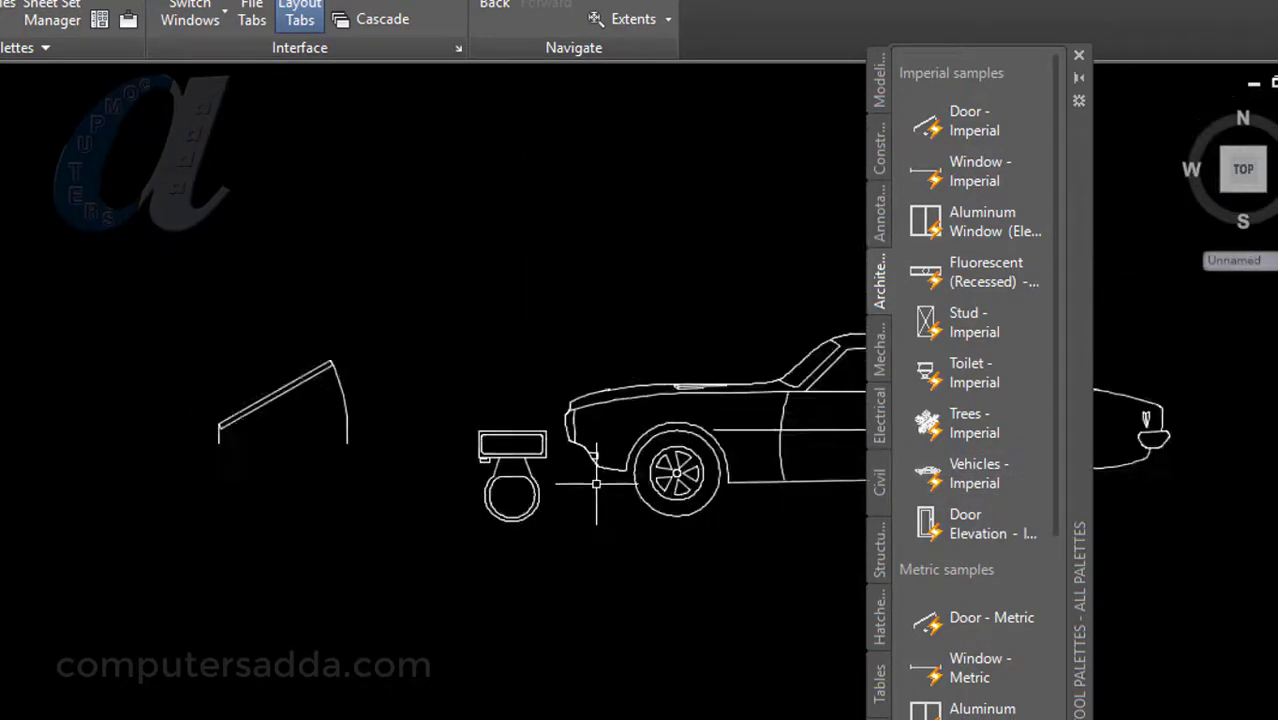
scroll(775, 516, "down", 3)
middle_click_drag(775, 516, 475, 500)
scroll(307, 481, "up", 4)
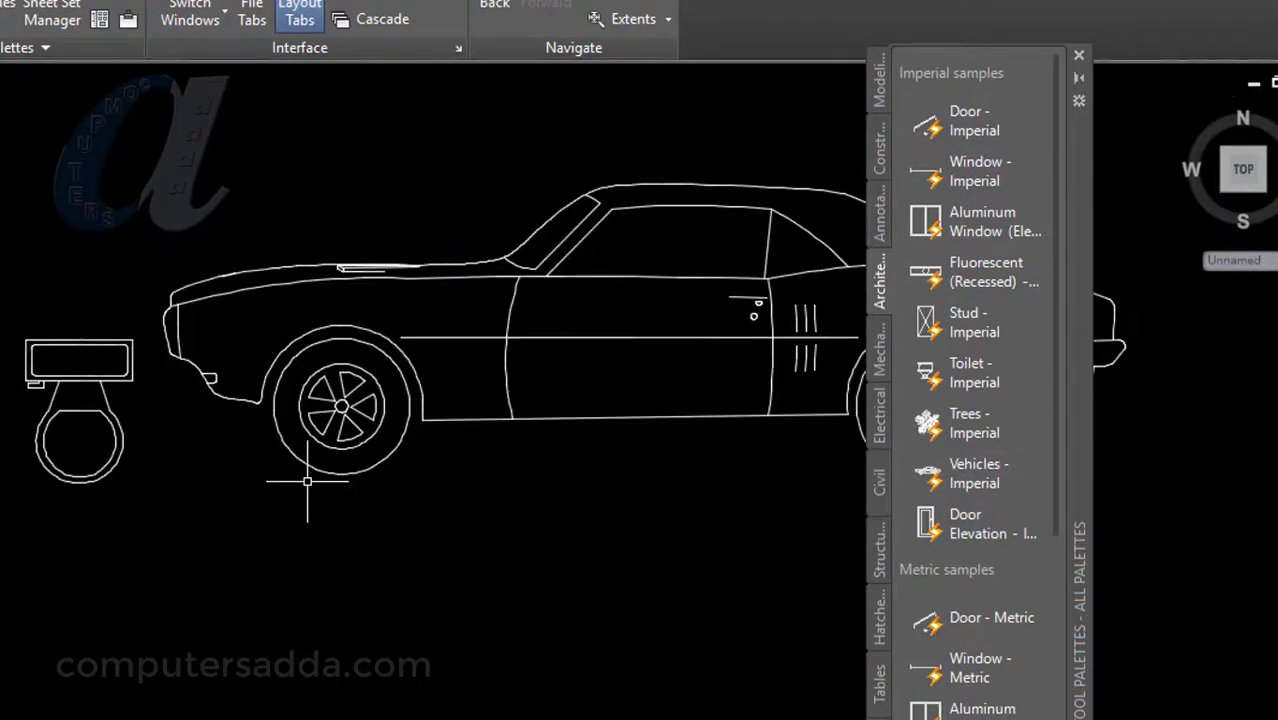
Switch the car through its top and front views, ending on Sports Car (Rear).
left_click(271, 371)
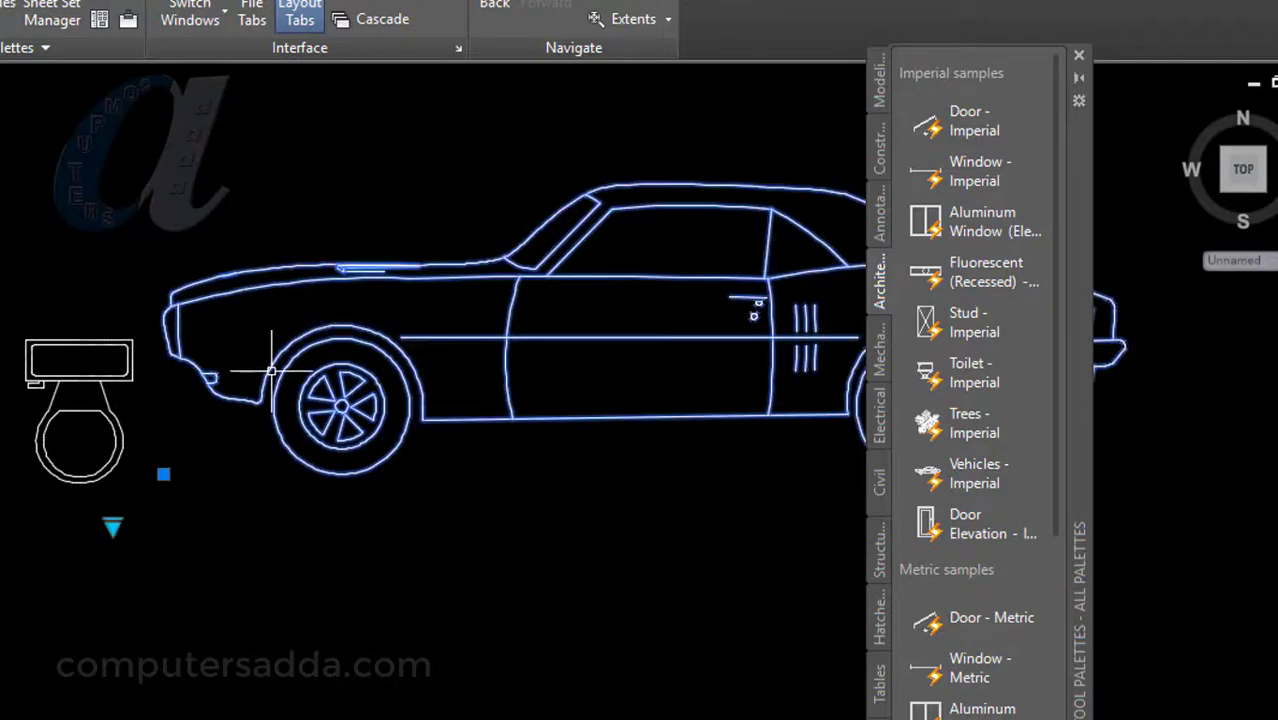
left_click(112, 526)
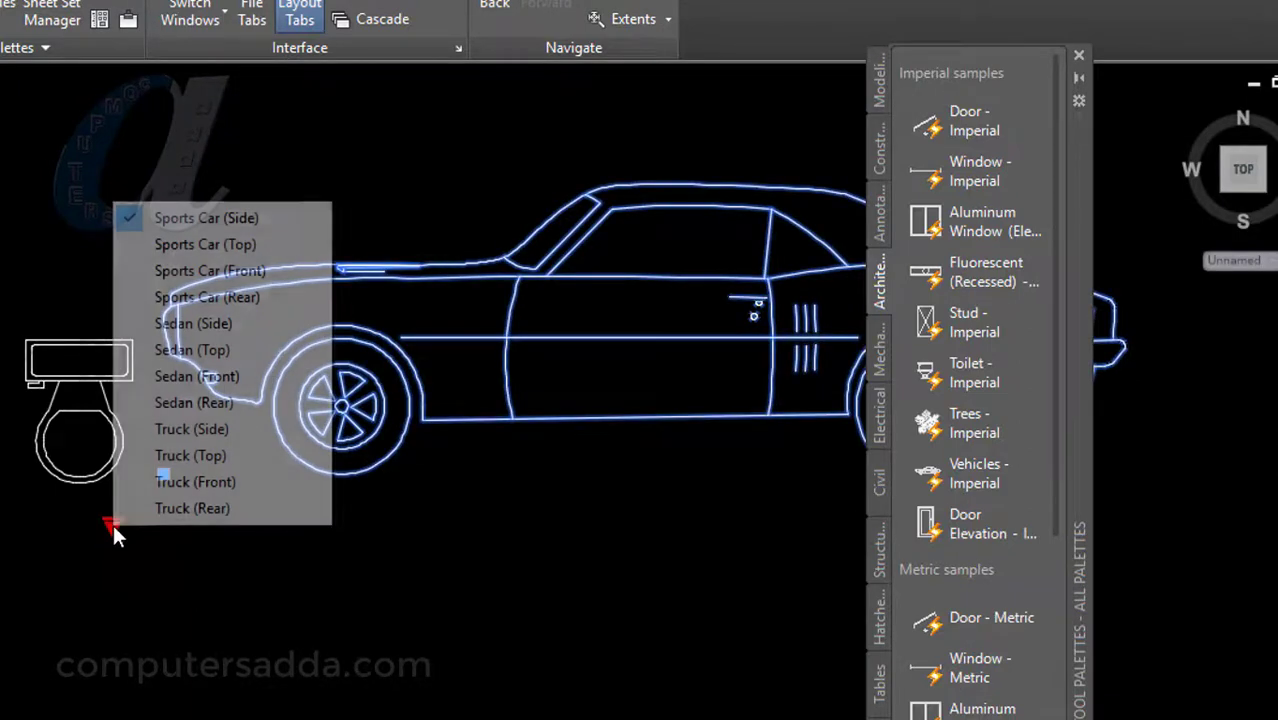
left_click(207, 245)
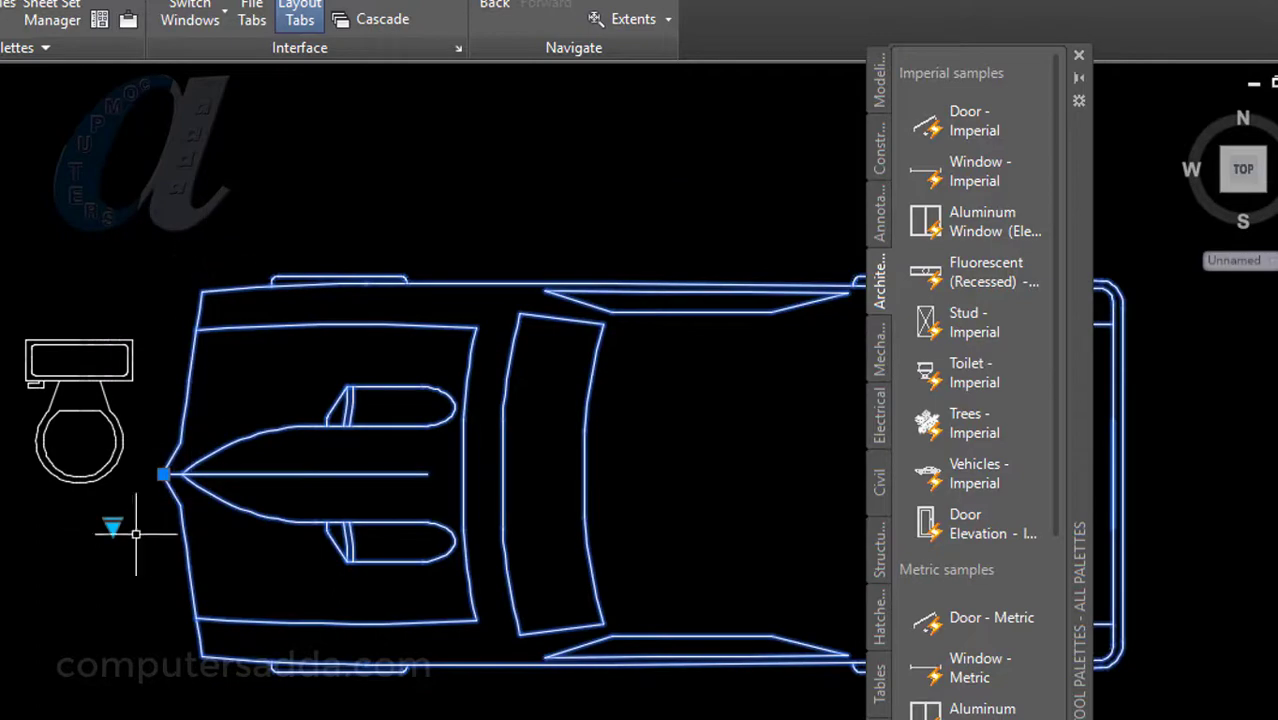
left_click(113, 524)
left_click(185, 277)
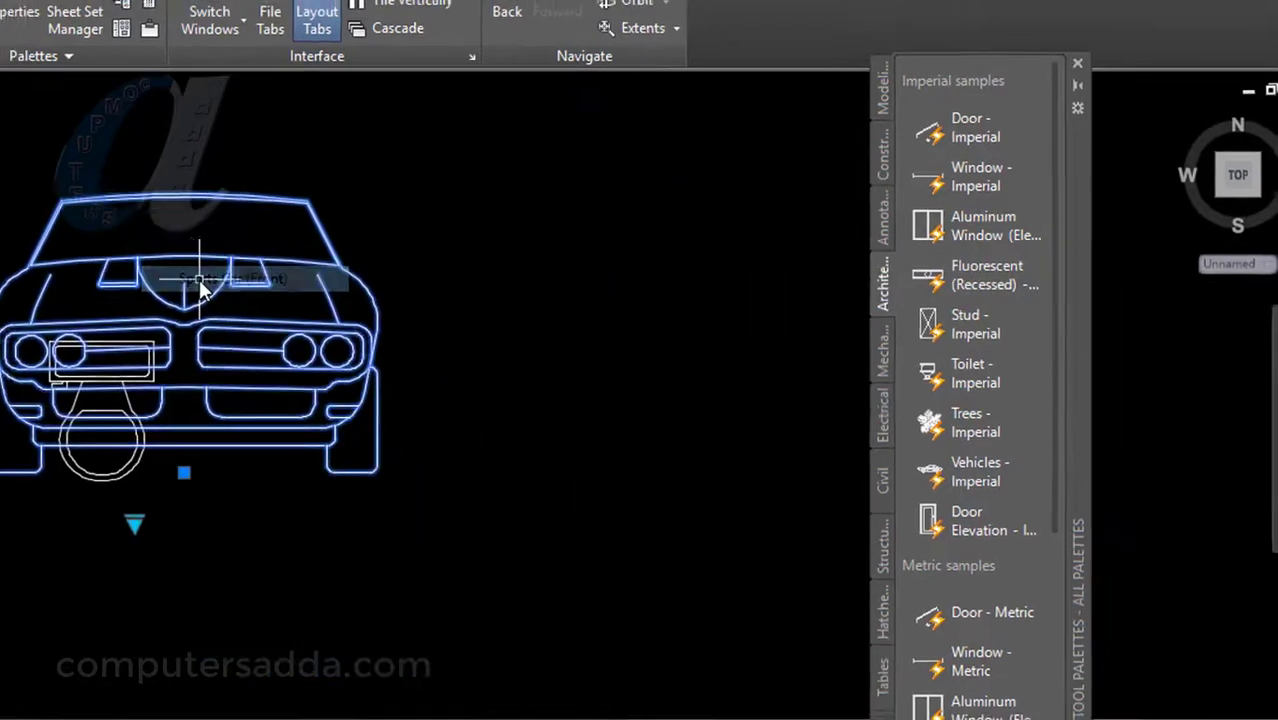
left_click(311, 499)
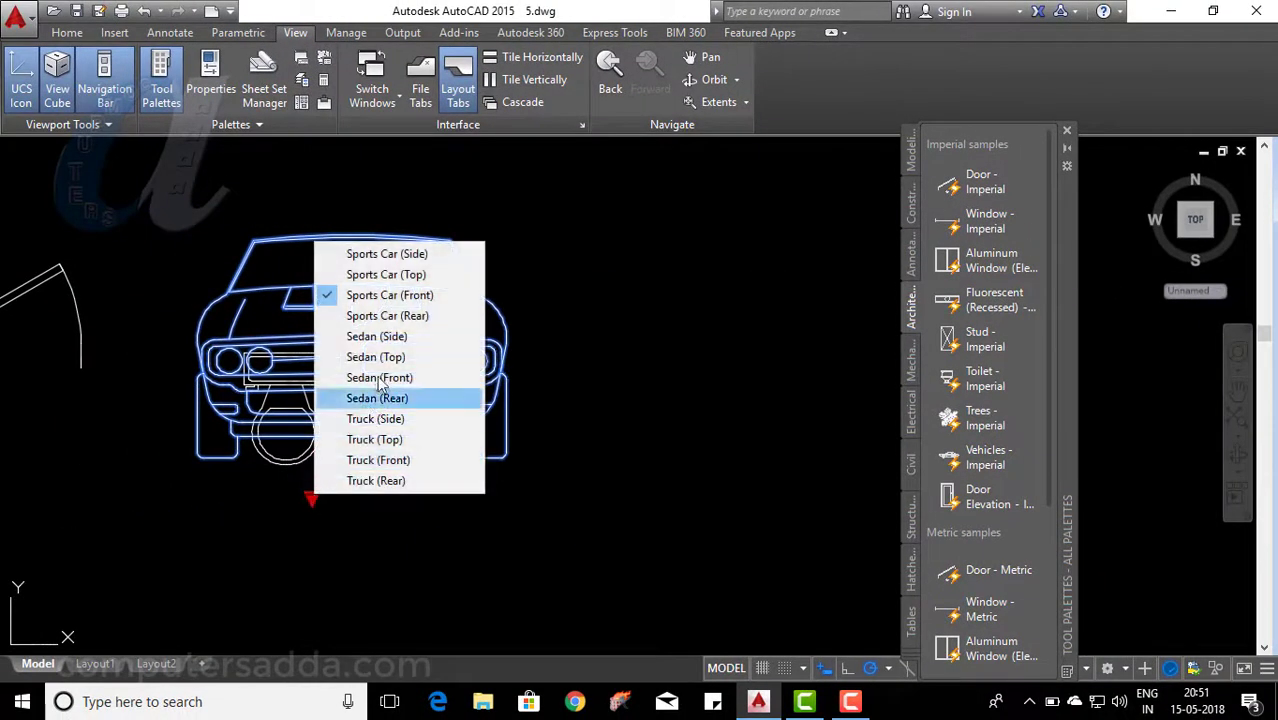
left_click(370, 316)
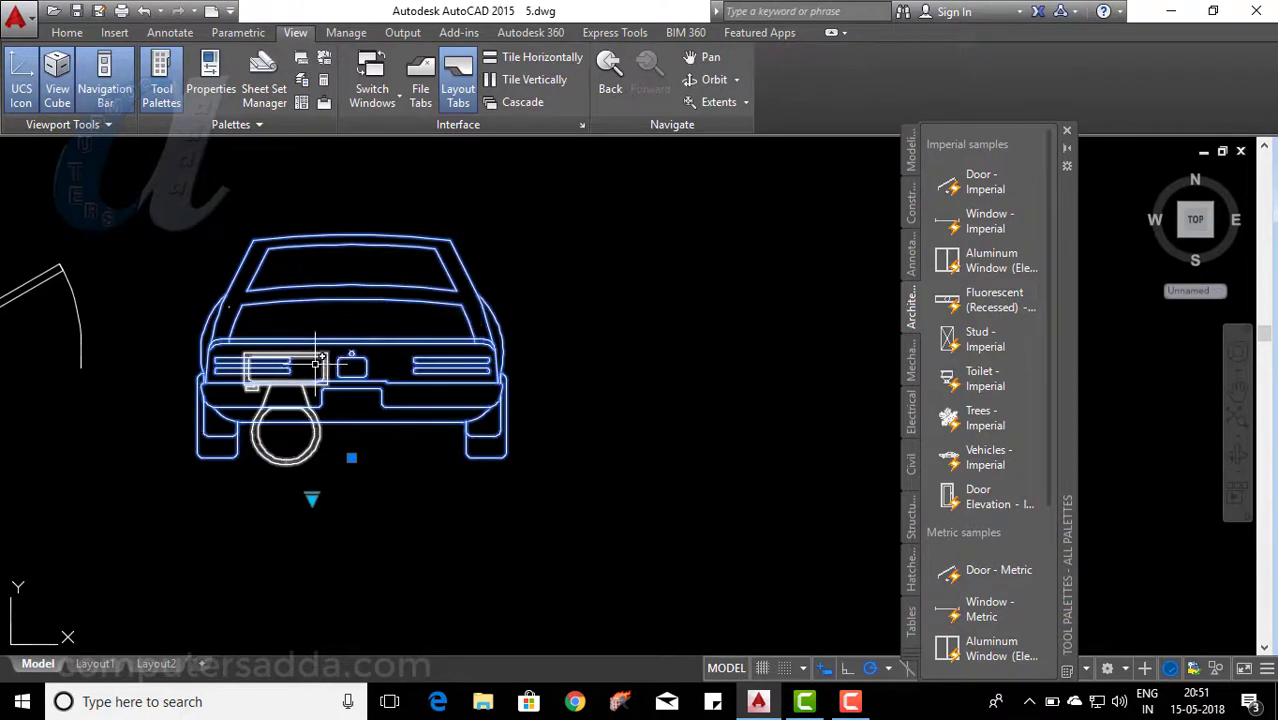
scroll(578, 329, "down", 2)
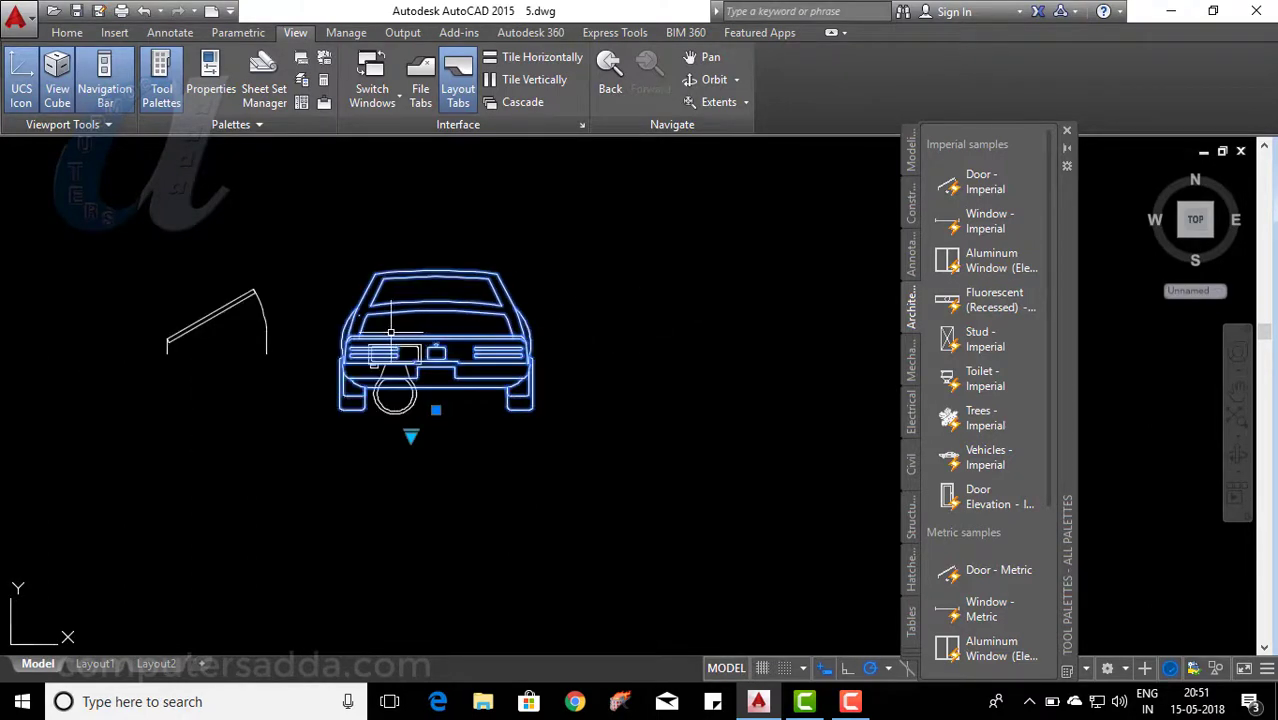
scroll(390, 332, "up", 2)
key("Escape")
type("m")
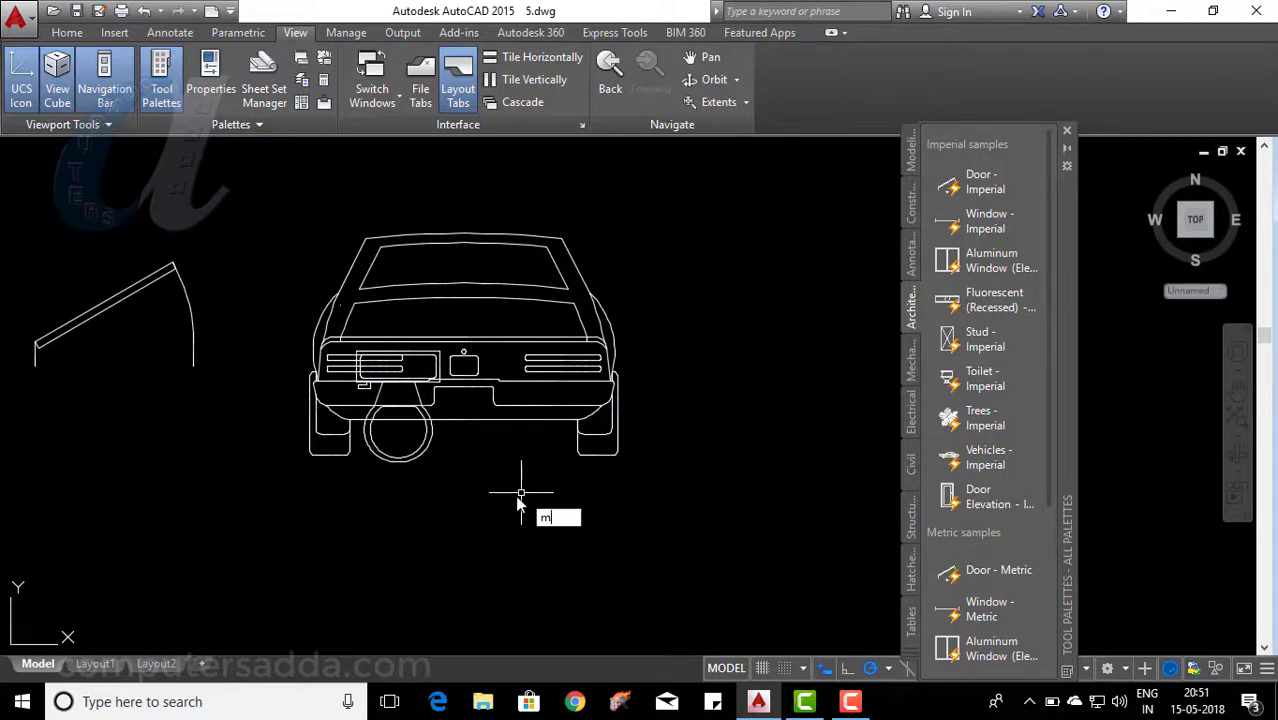
Move the car block to the right of the toilet.
key("Return")
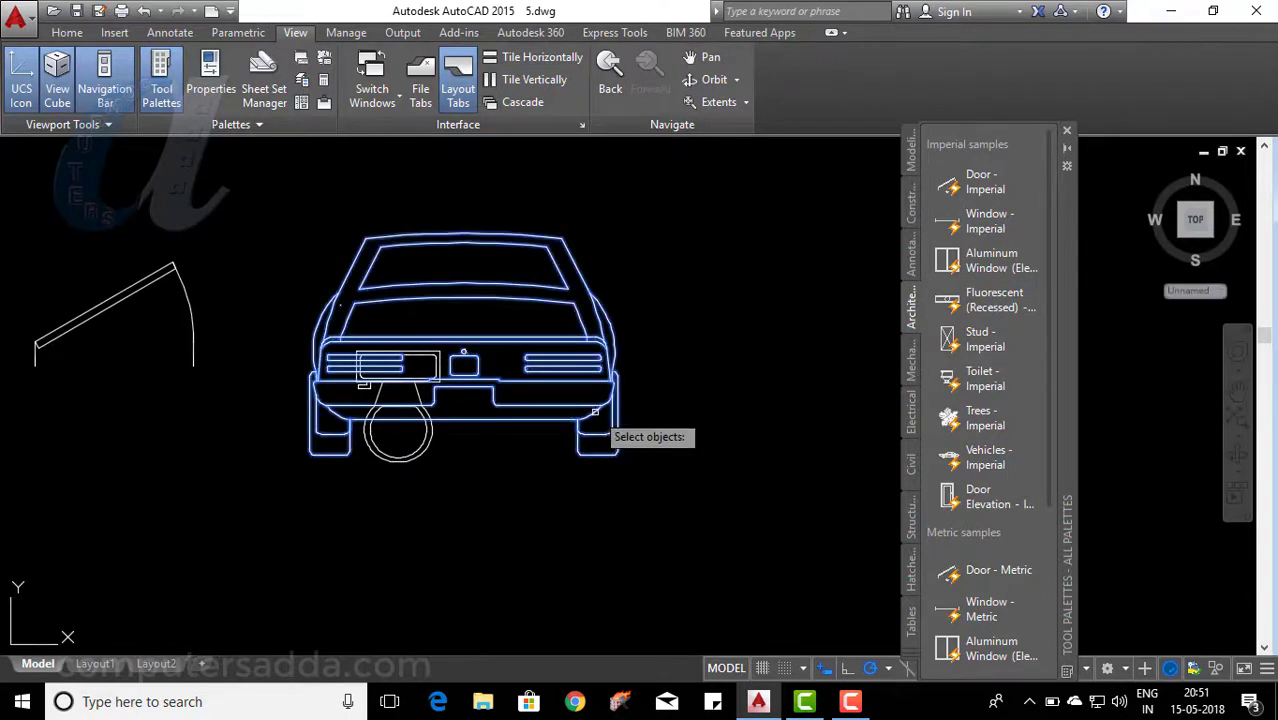
left_click(594, 411)
key("Return")
left_click(532, 430)
left_click(763, 414)
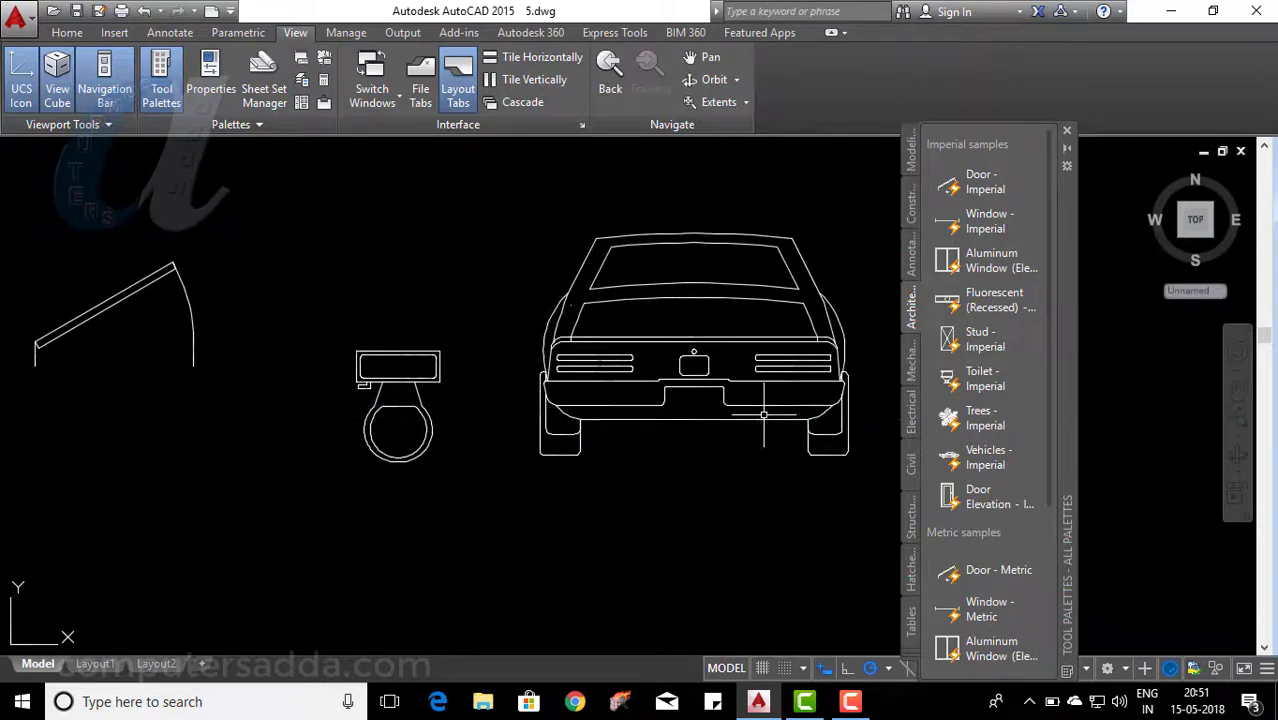
scroll(606, 446, "down", 3)
middle_click_drag(710, 490, 625, 496)
scroll(588, 454, "up", 1)
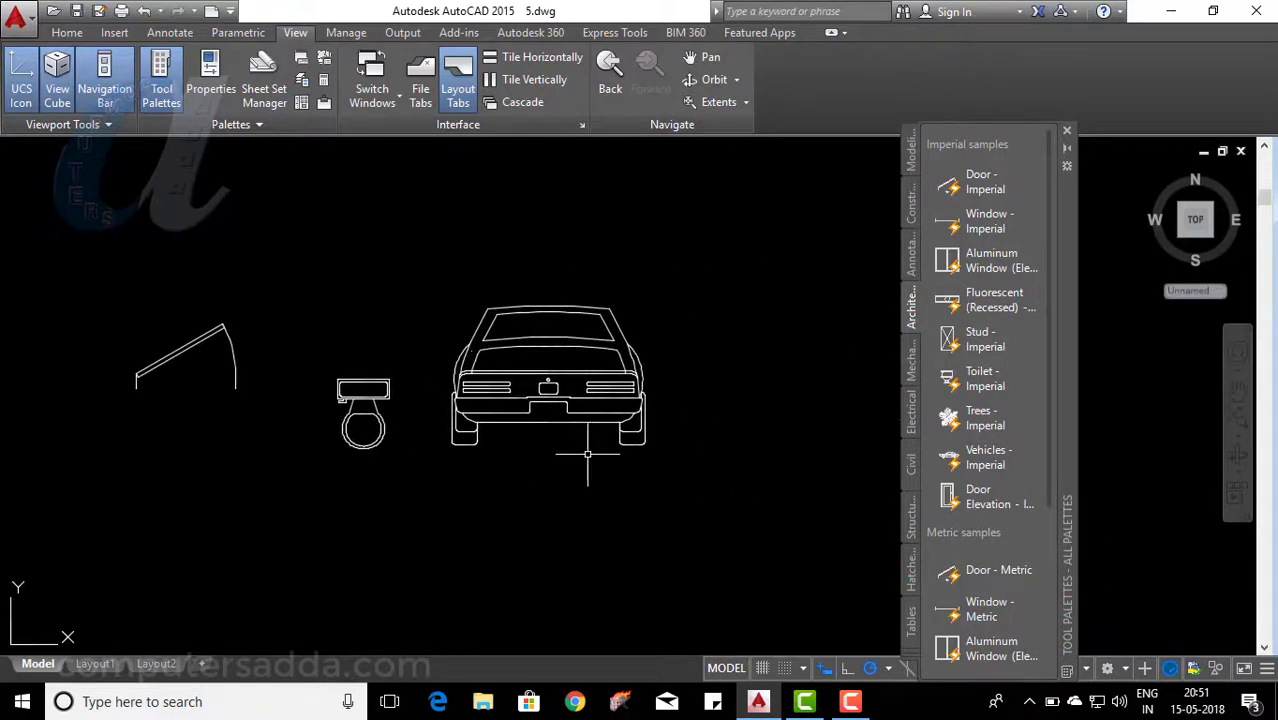
Change the car block's visibility to Truck (Top).
left_click(570, 393)
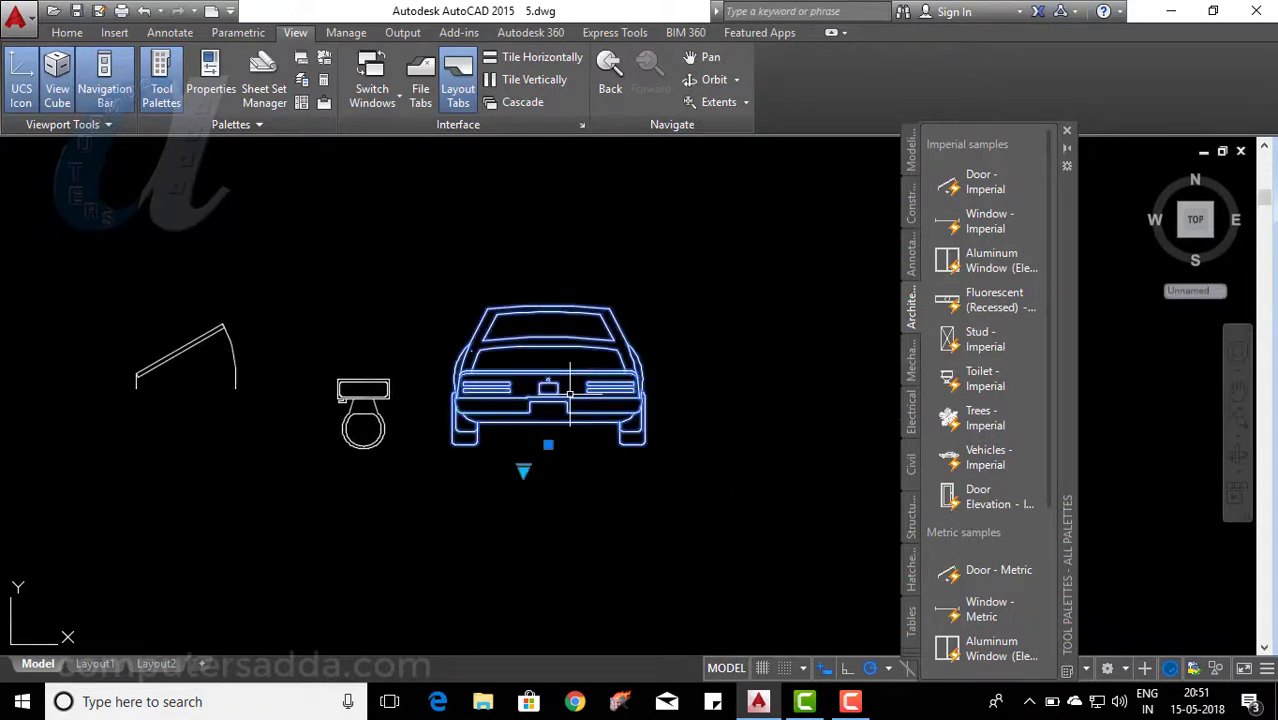
left_click(523, 469)
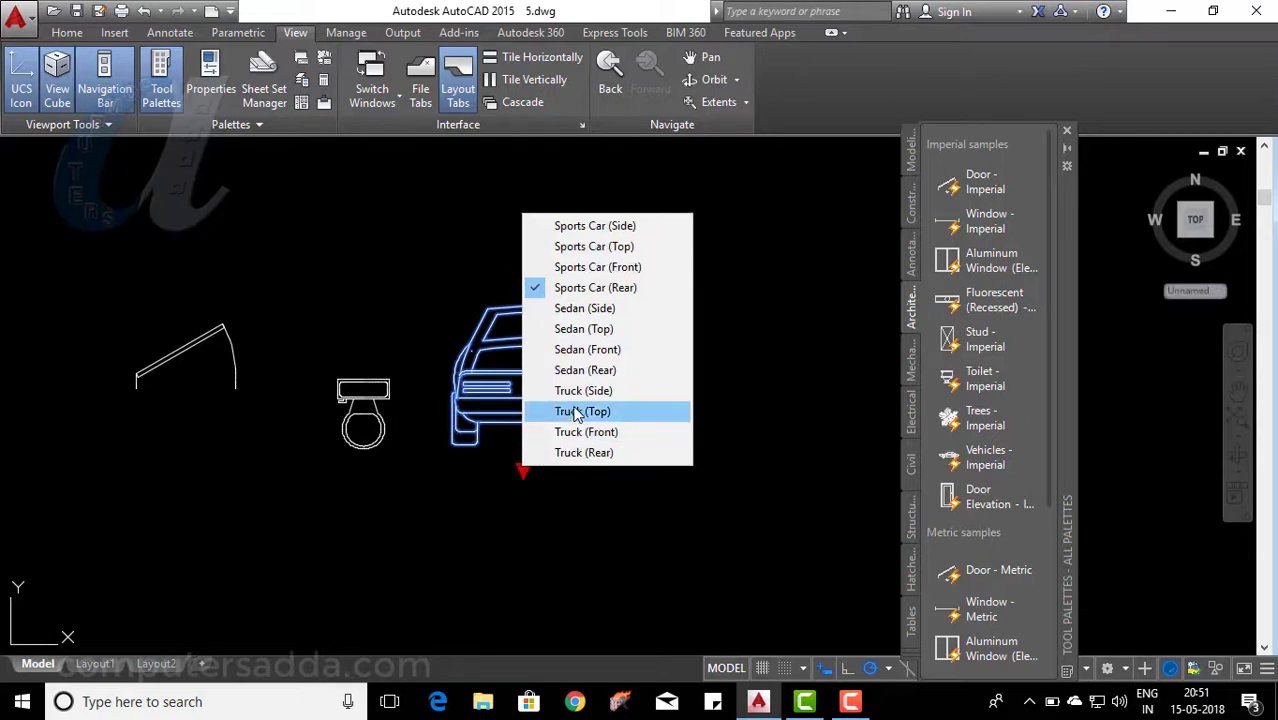
left_click(575, 413)
middle_click_drag(650, 470, 508, 513)
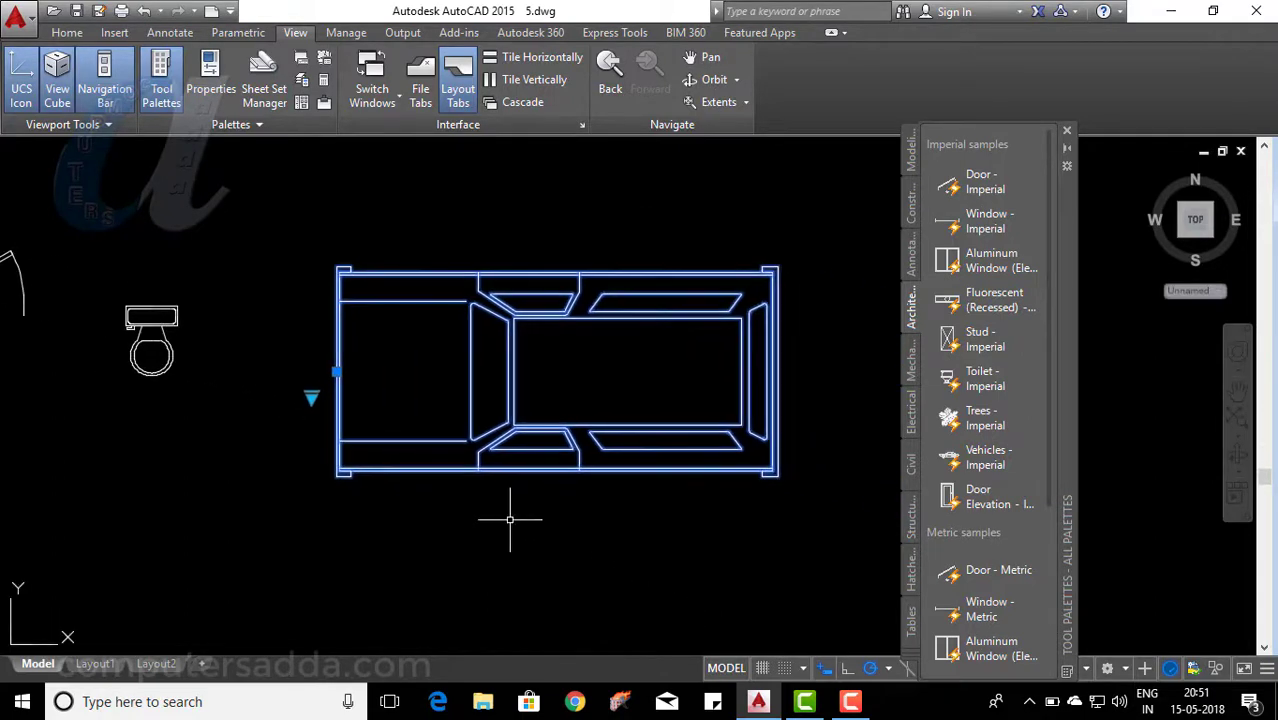
scroll(525, 520, "down", 2)
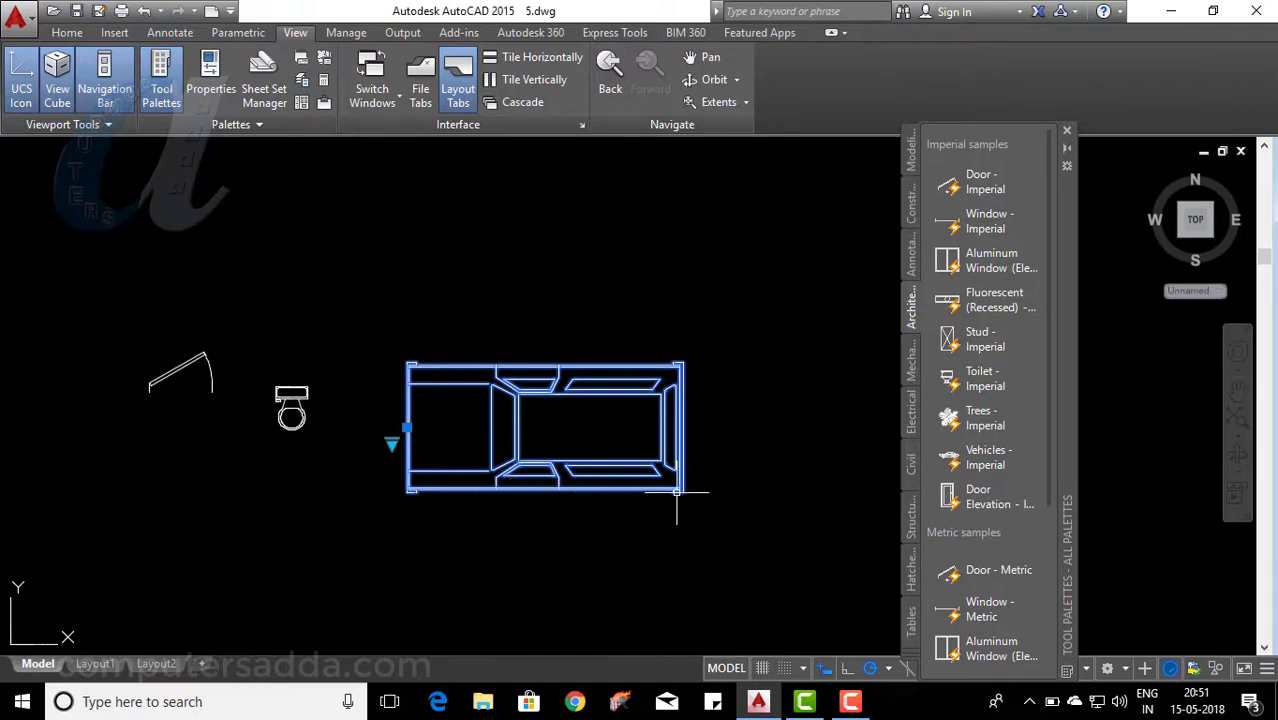
key("Escape")
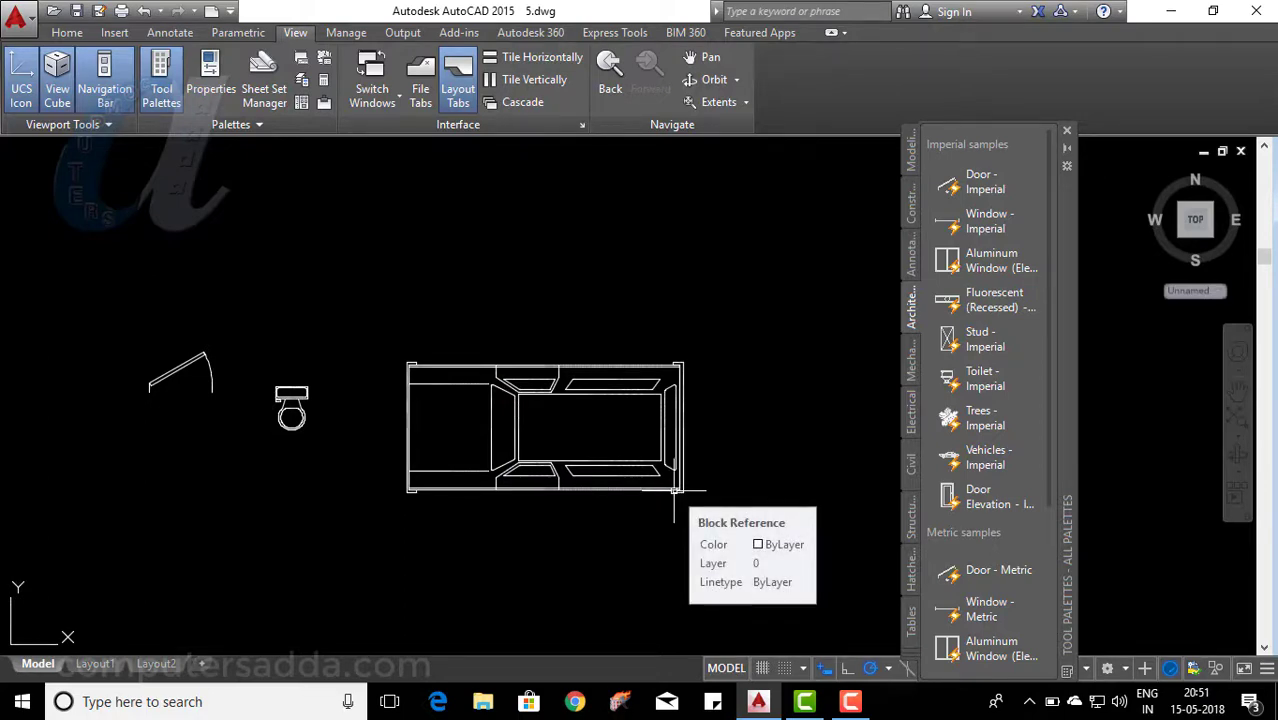
Copy the truck with CP, placing copies at the upper left and upper right.
type("c")
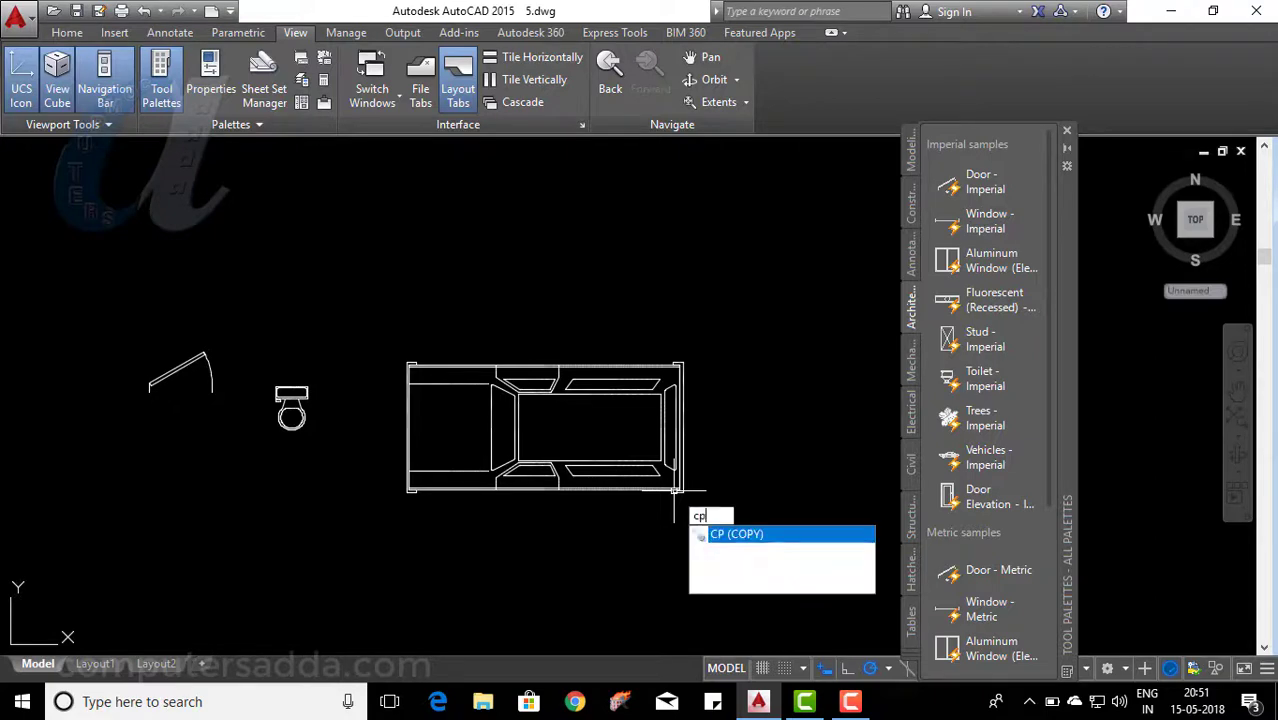
type("p")
key("Return")
left_click(730, 331)
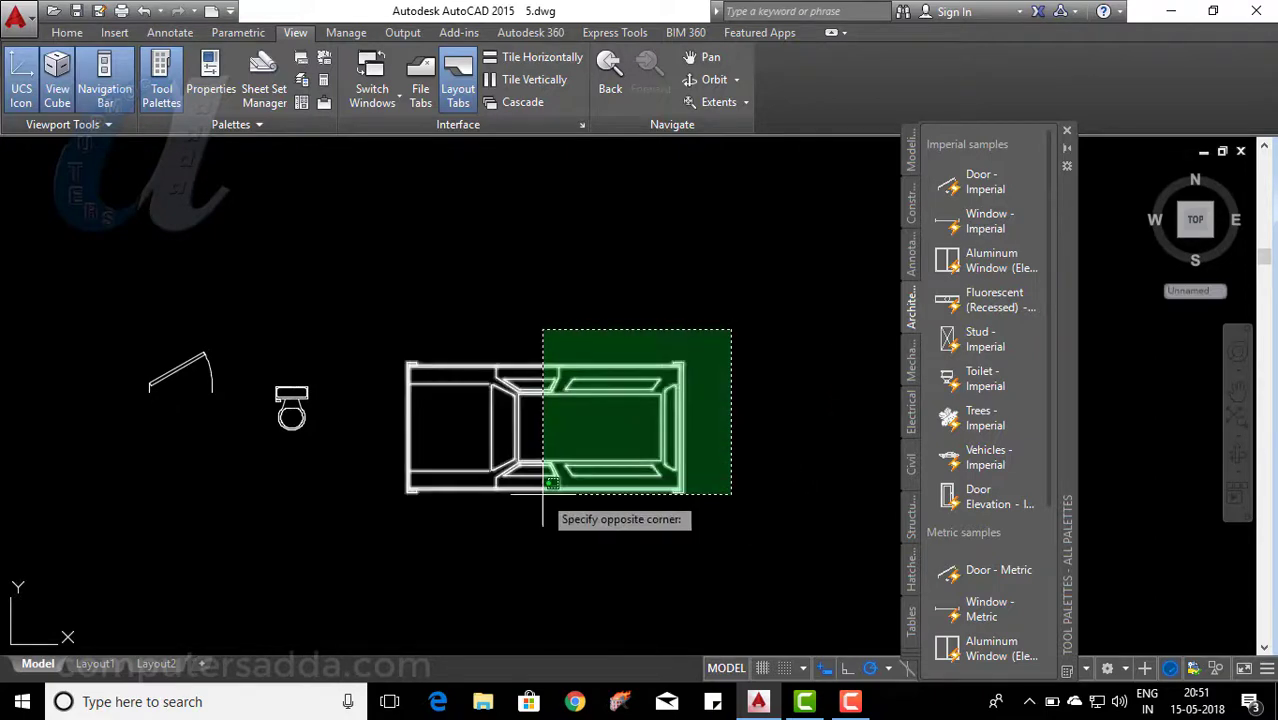
left_click(360, 531)
key("Return")
left_click(519, 468)
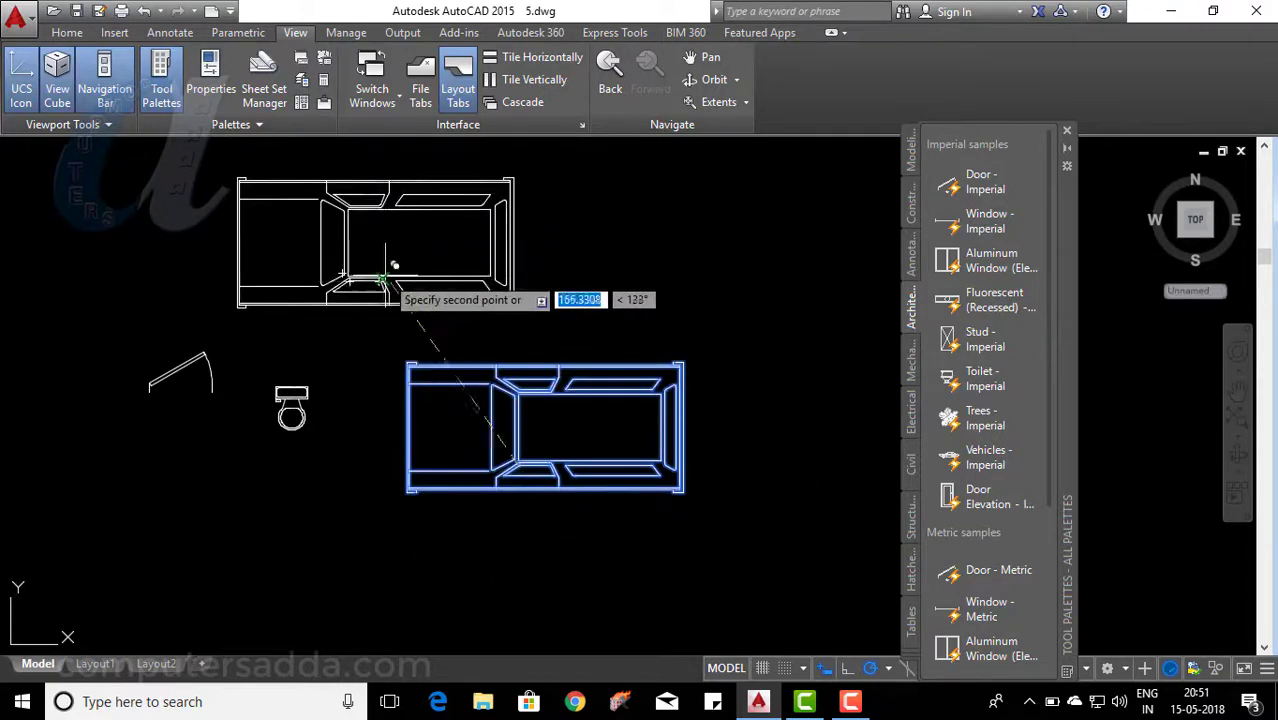
left_click(349, 284)
left_click(701, 270)
key("Return")
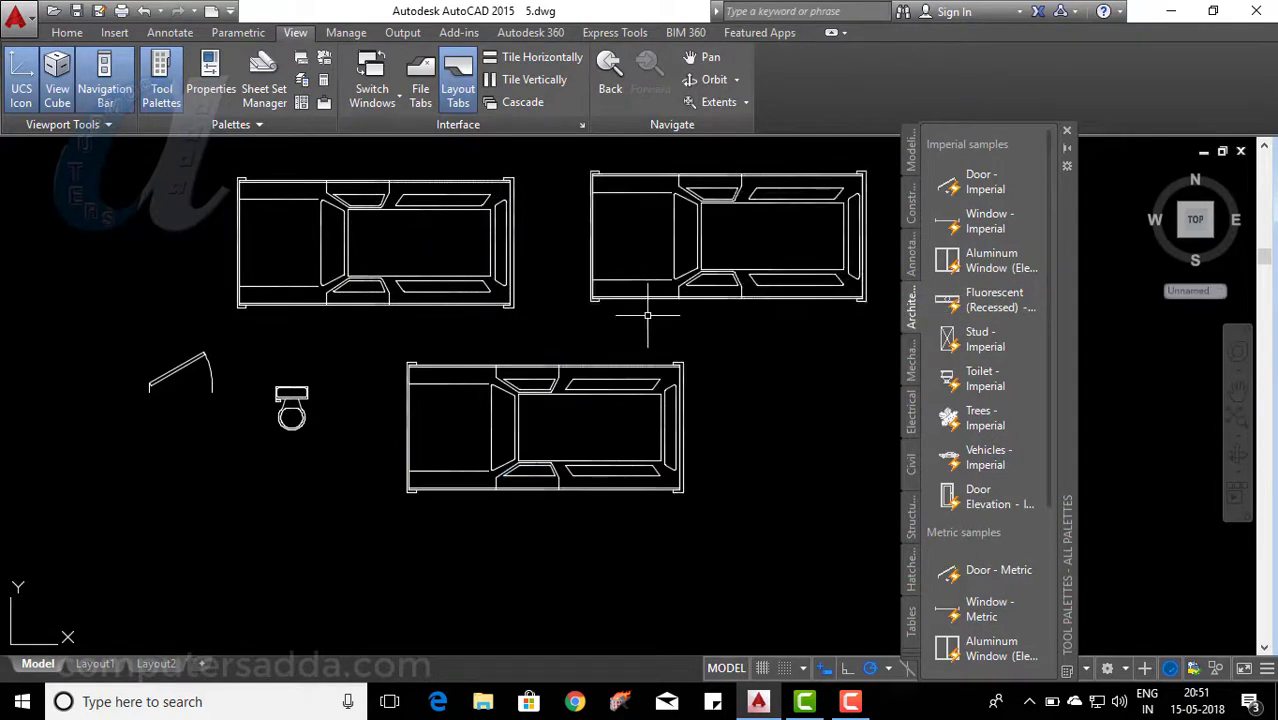
type("ro")
Rotate the upper-right truck 90° to stand vertically.
key("Return")
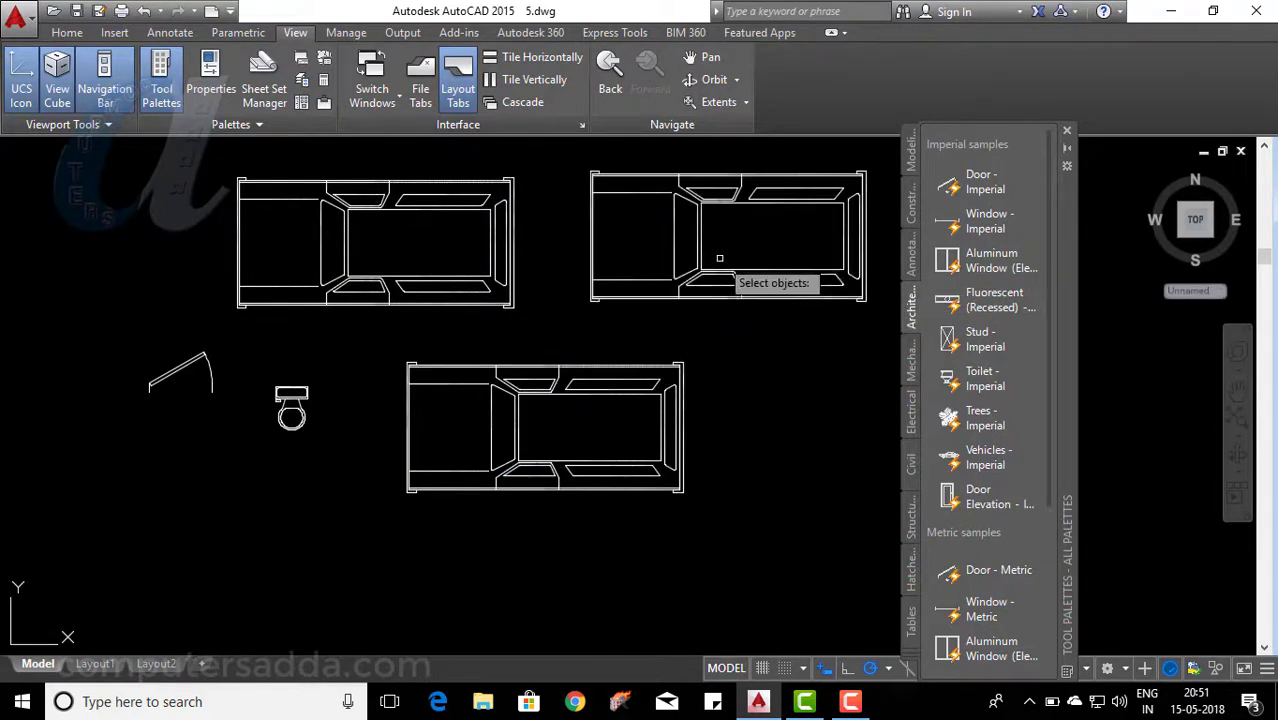
left_click(697, 245)
key("Return")
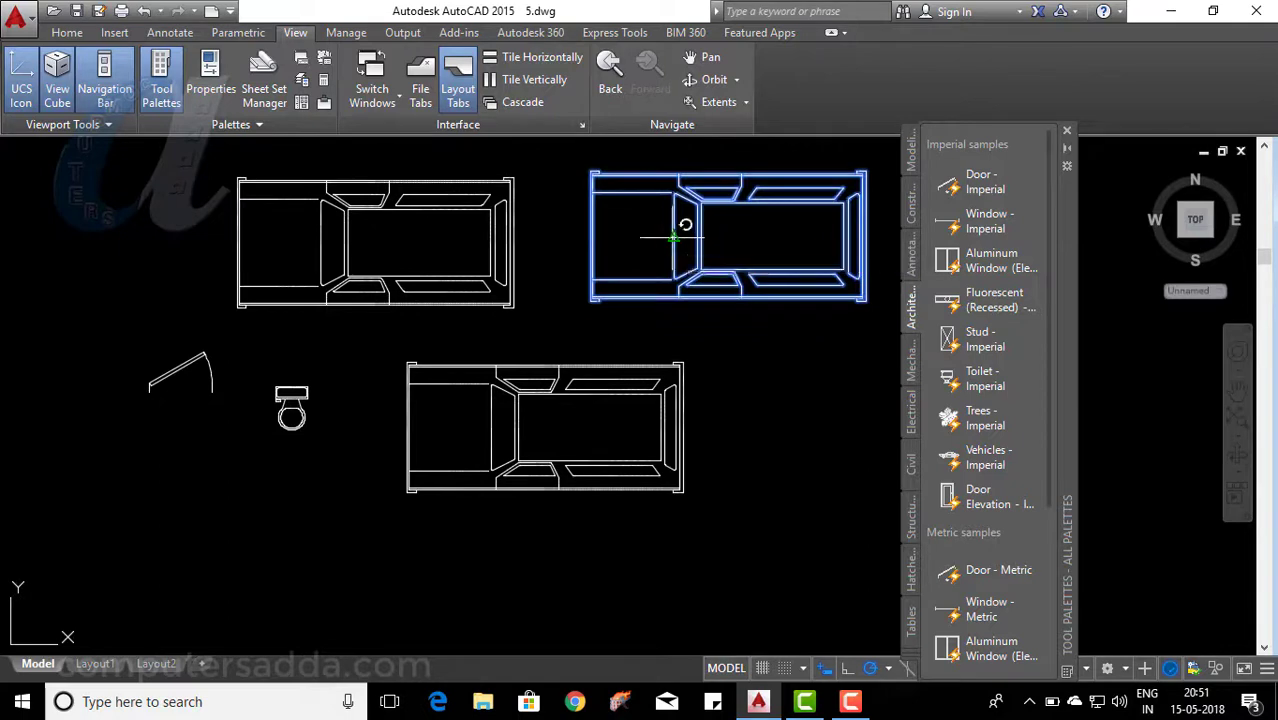
left_click(678, 232)
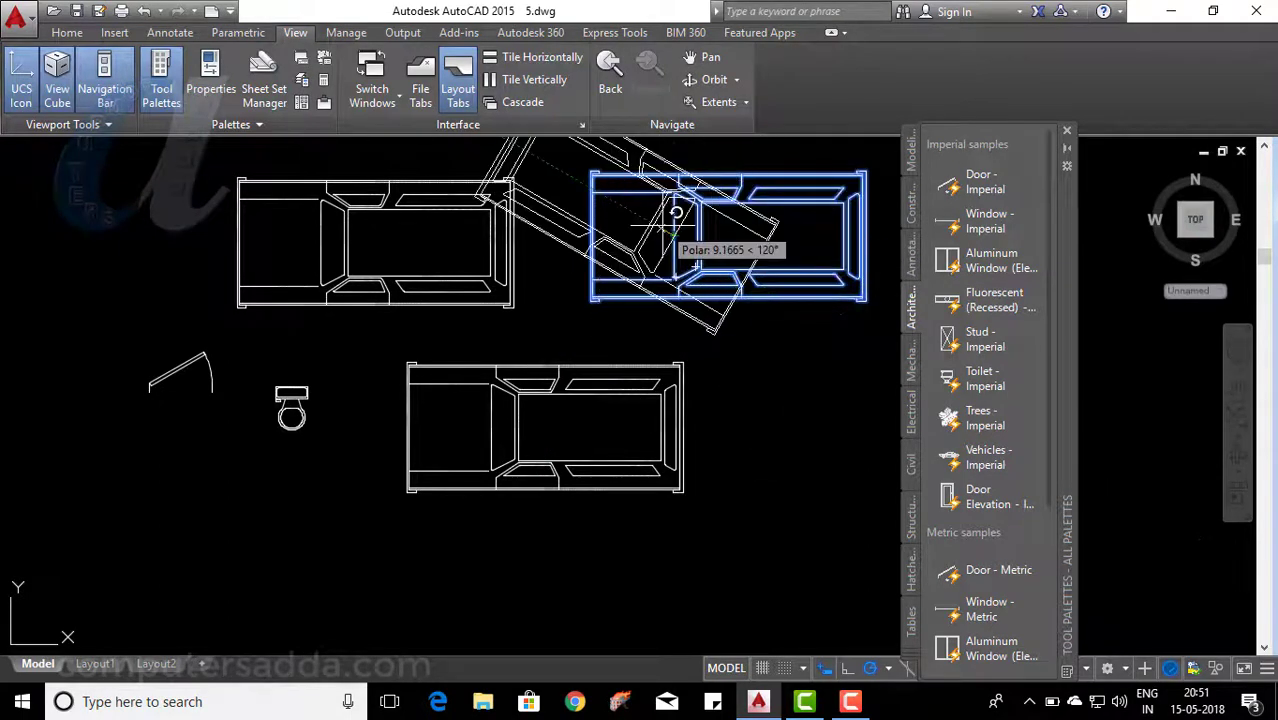
left_click(669, 168)
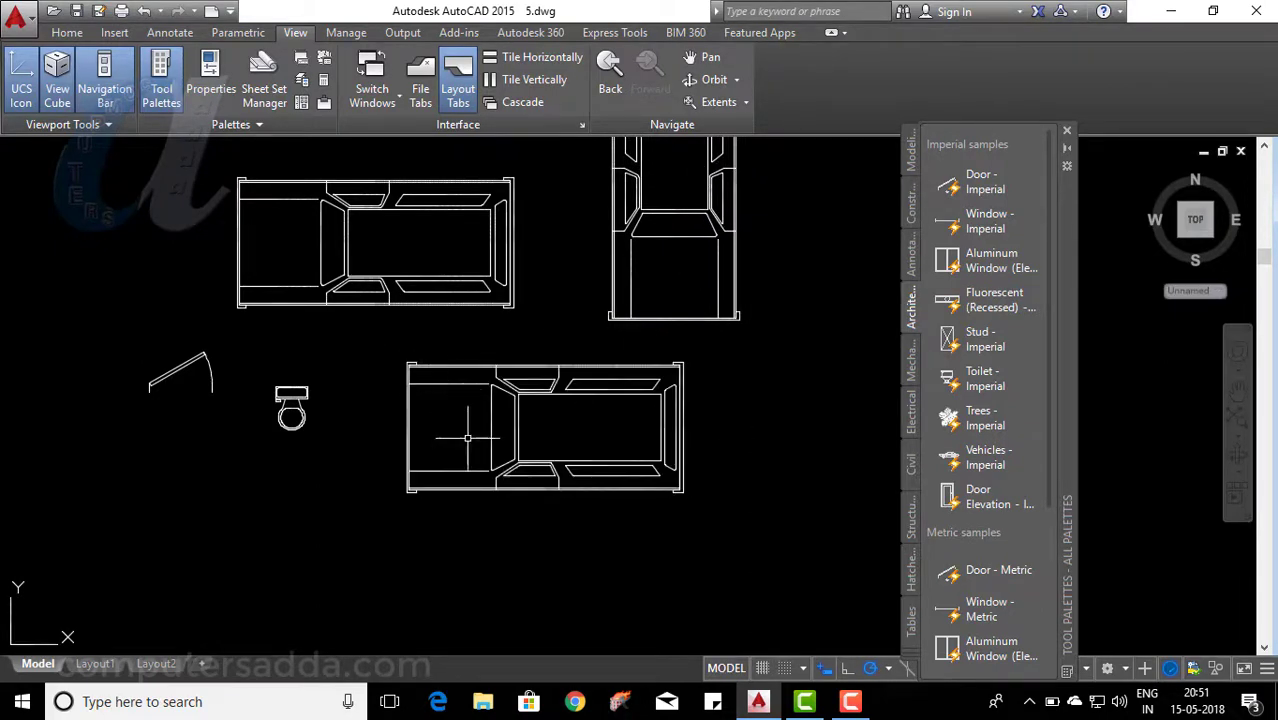
scroll(476, 443, "down", 2)
scroll(332, 422, "up", 4)
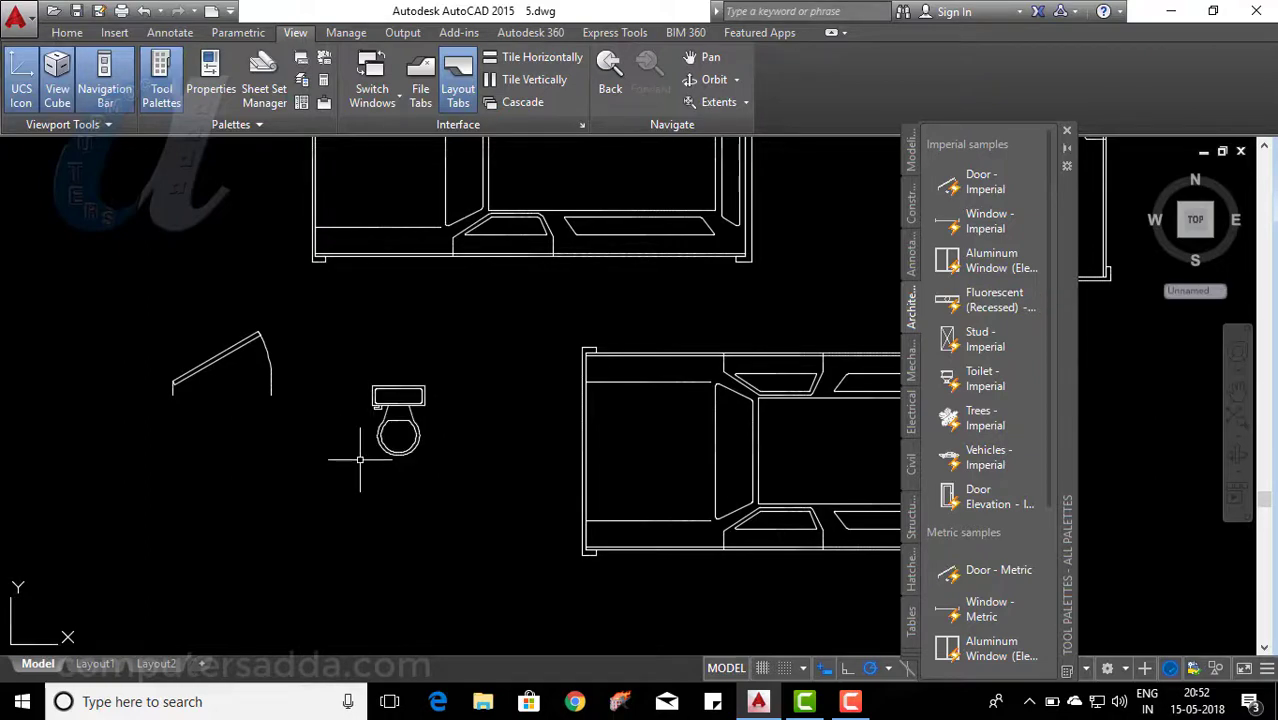
Enlarge the toilet block with SCALE, using its tank as the base point.
scroll(360, 461, "up", 2)
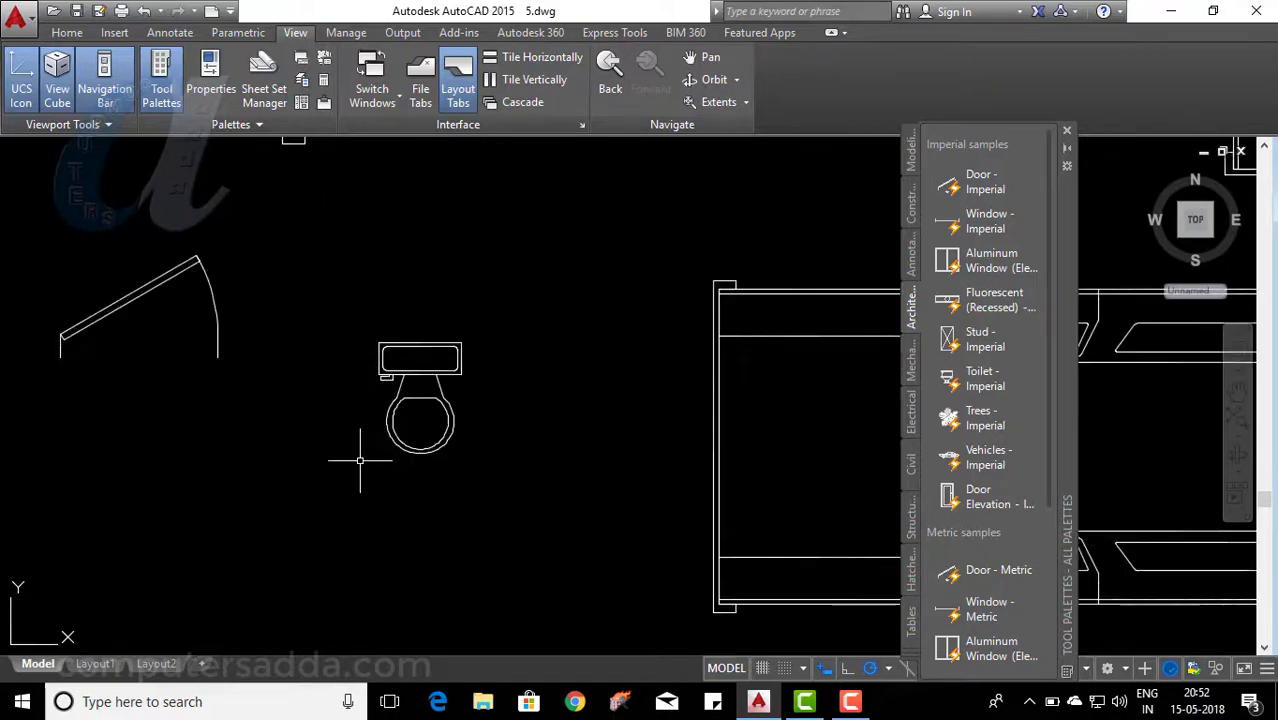
left_click(66, 33)
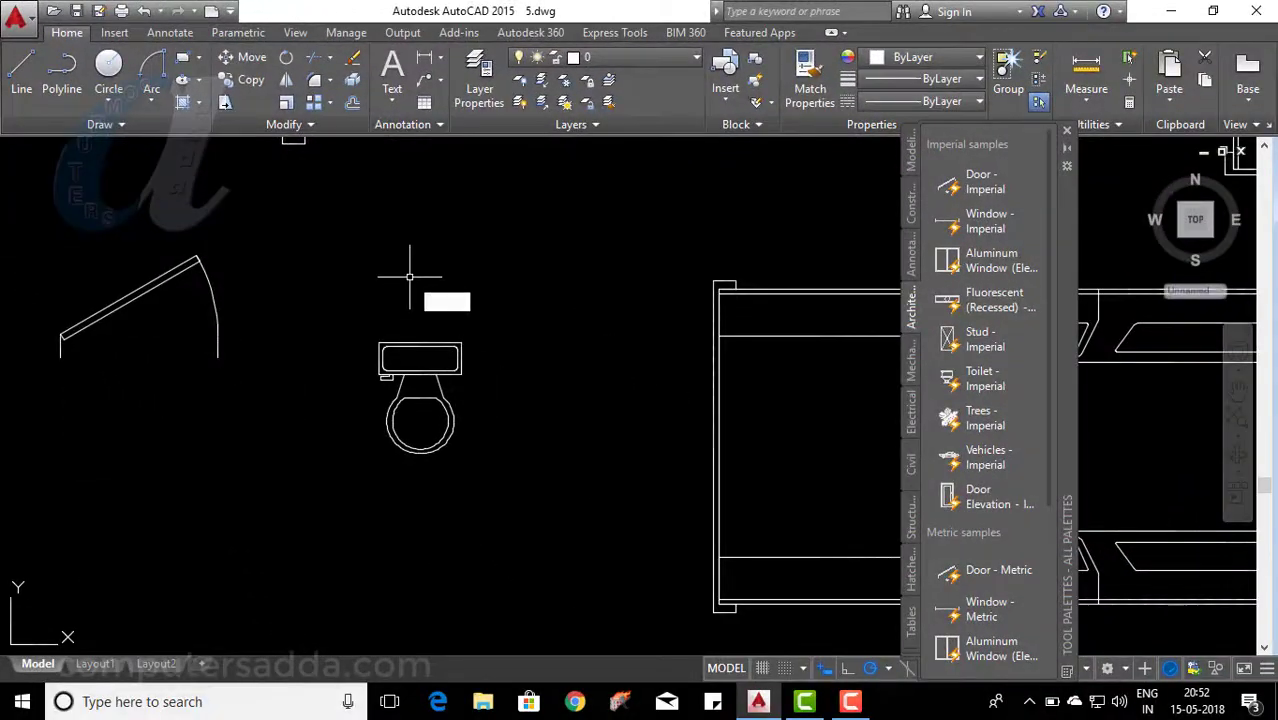
type("SC")
key("Return")
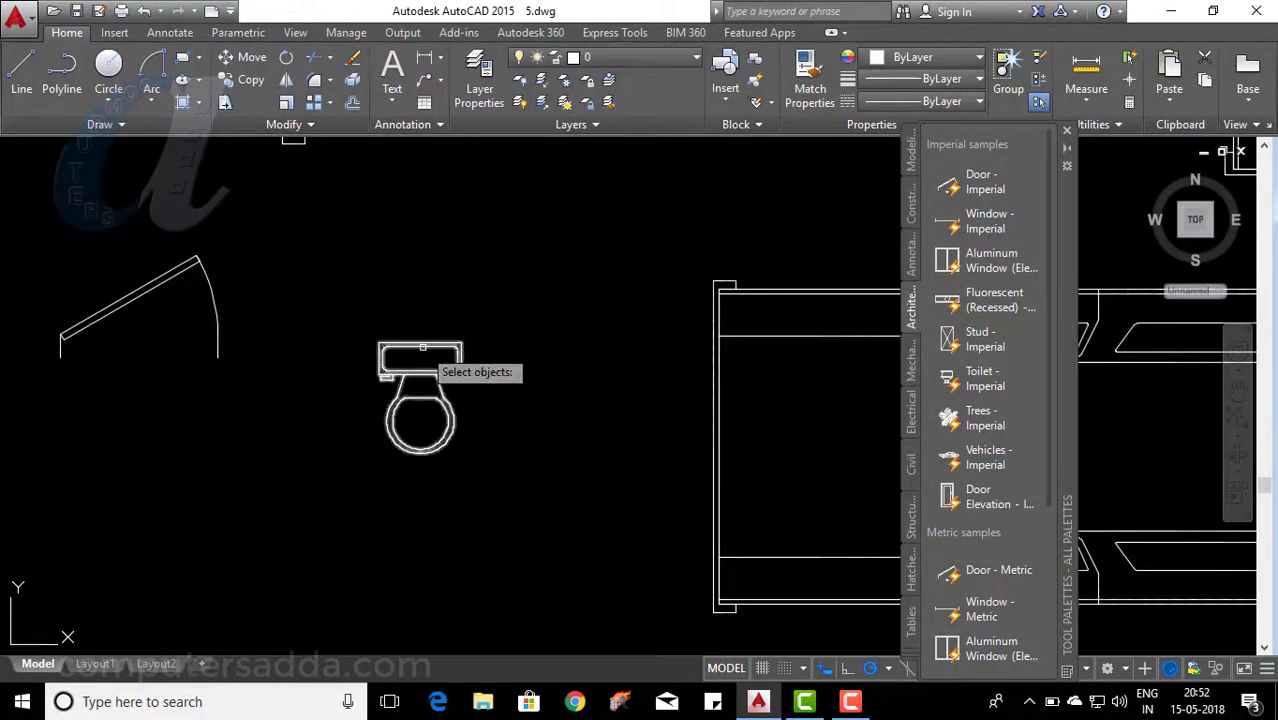
left_click(422, 356)
key("Return")
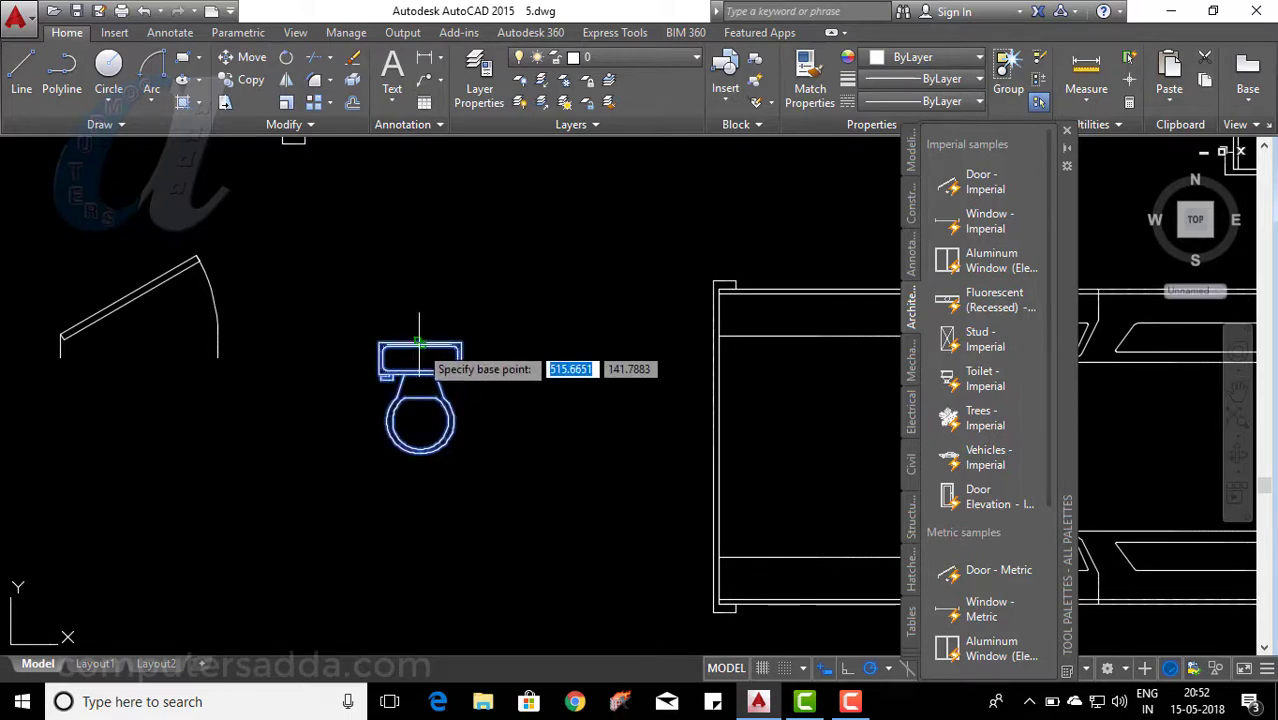
left_click(420, 343)
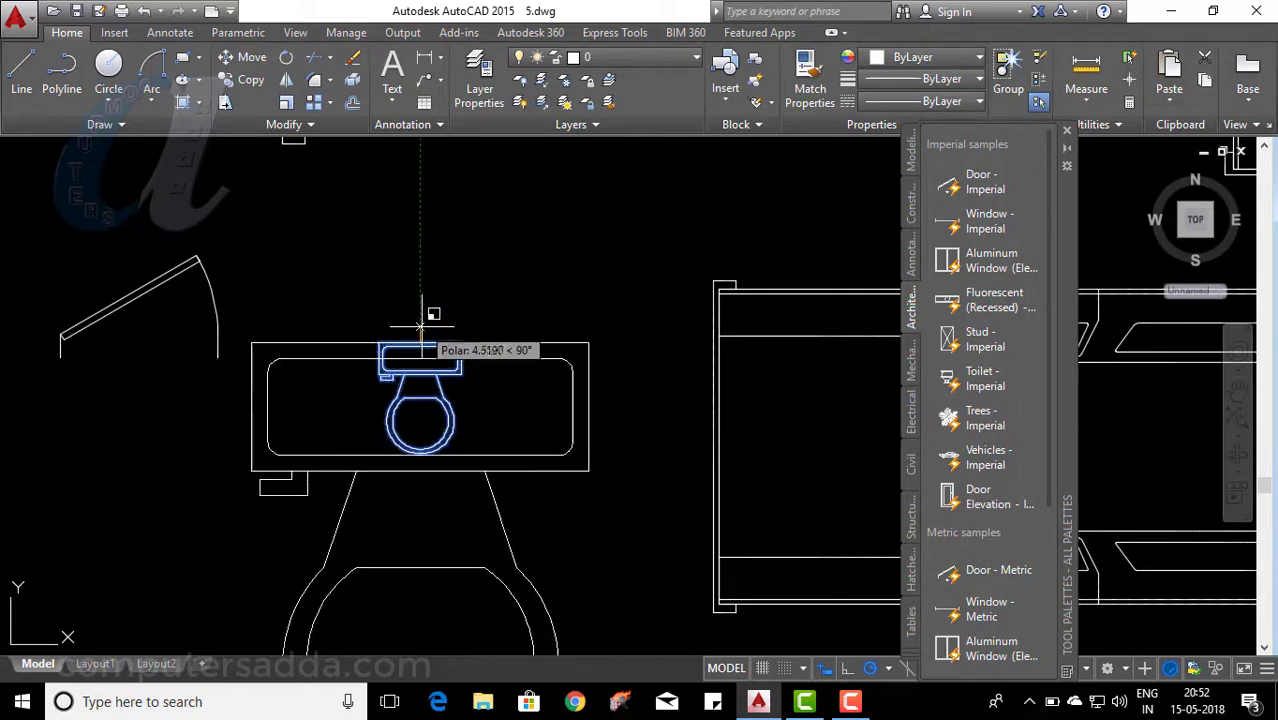
left_click(421, 333)
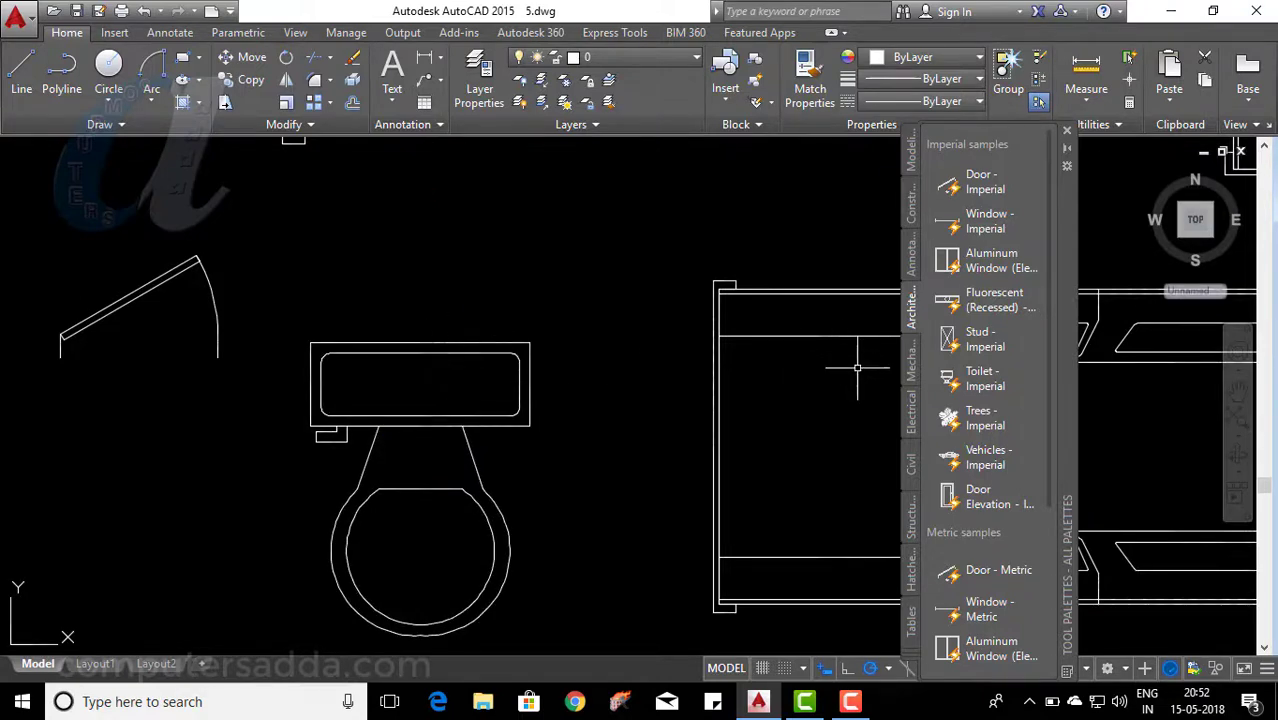
left_click(912, 372)
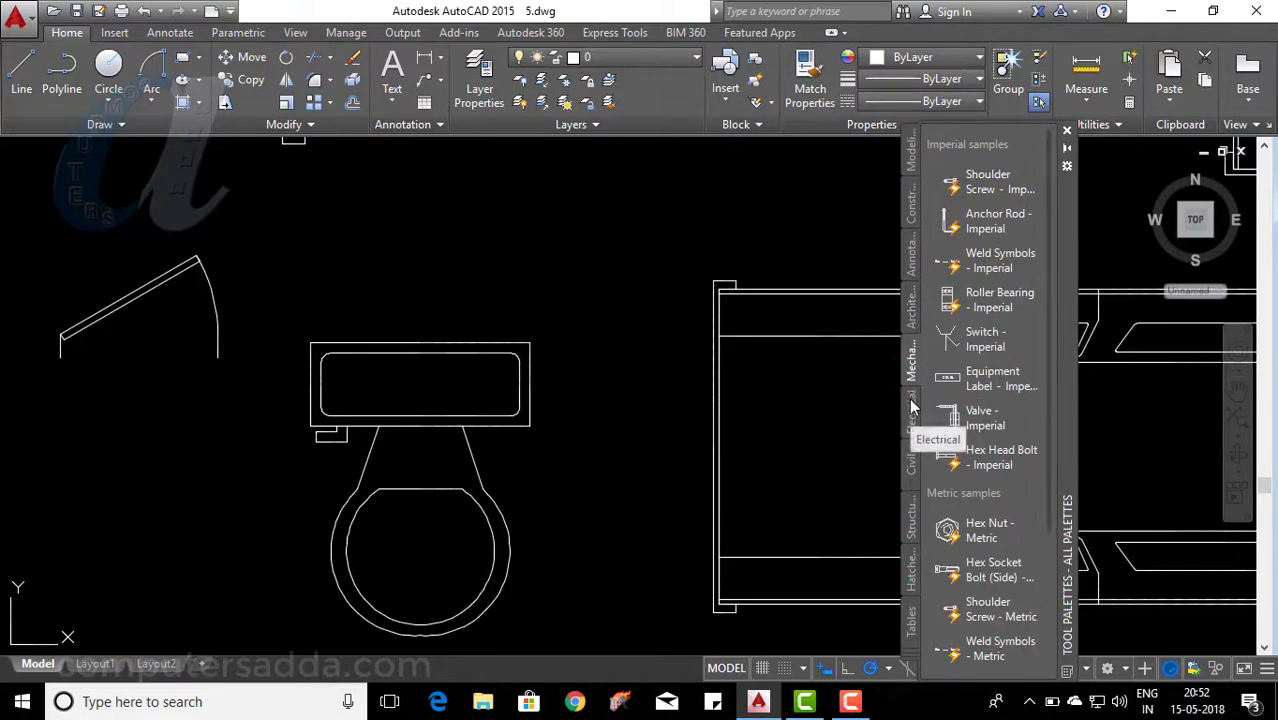
left_click(912, 430)
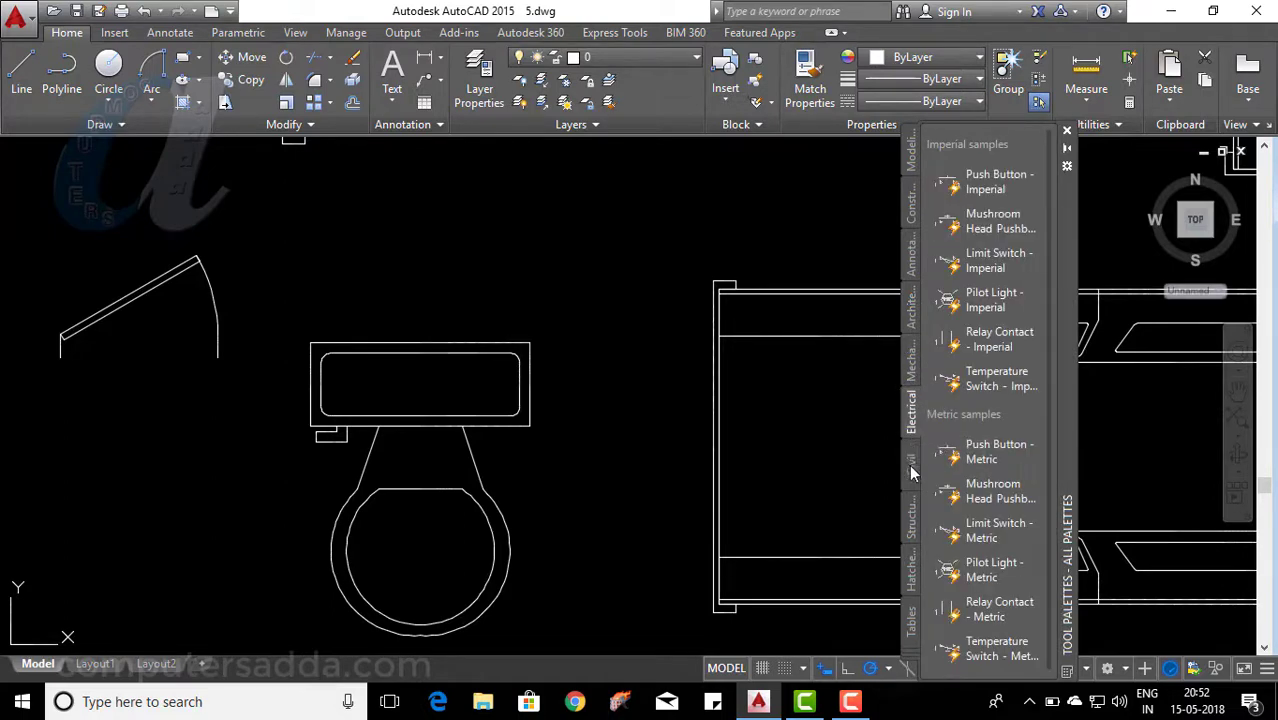
left_click(912, 470)
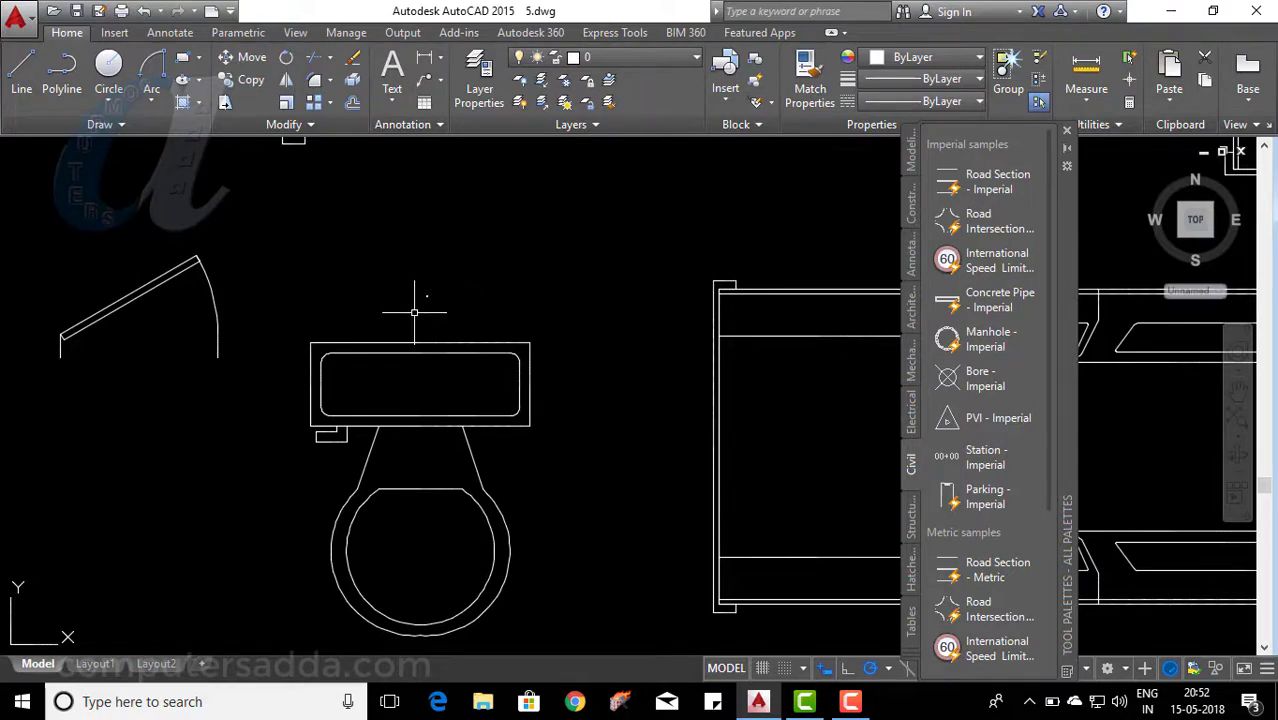
scroll(414, 312, "up", 5)
scroll(465, 214, "up", 3)
left_click_drag(447, 319, 491, 411)
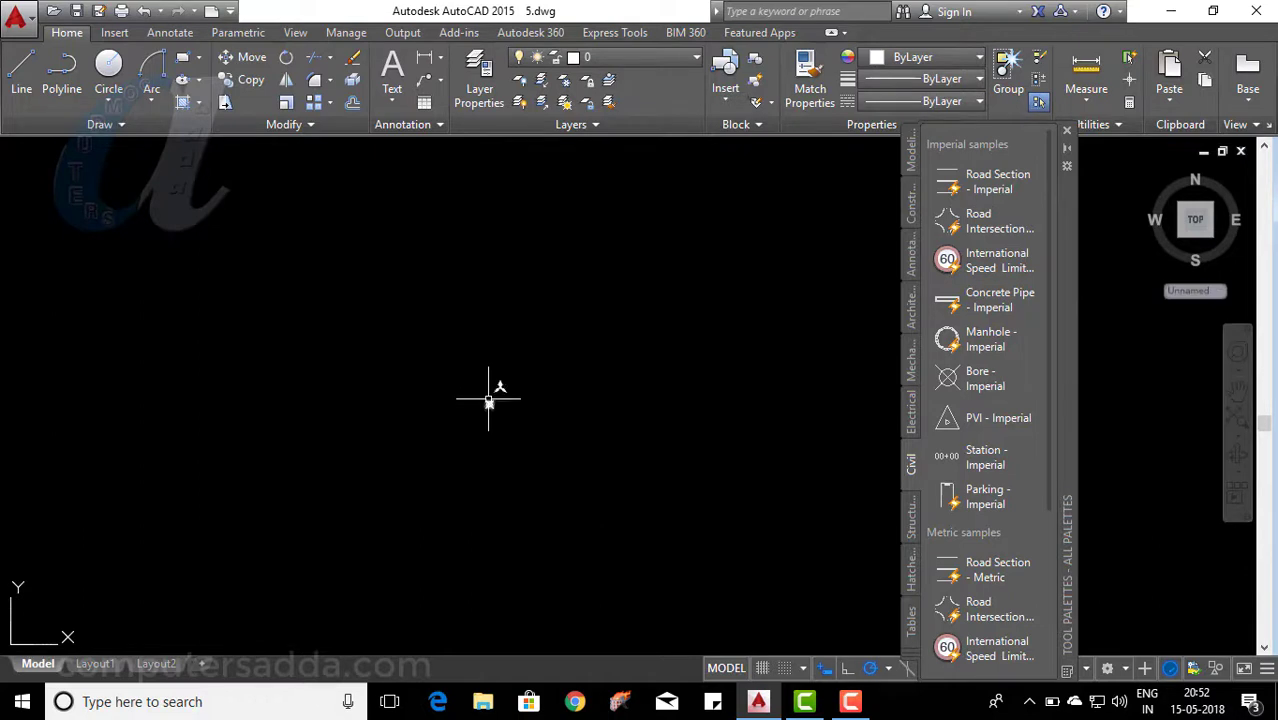
scroll(488, 398, "down", 2)
mouse_move(586, 438)
middle_mouse_down()
mouse_move(613, 300)
mouse_move(583, 285)
middle_mouse_up()
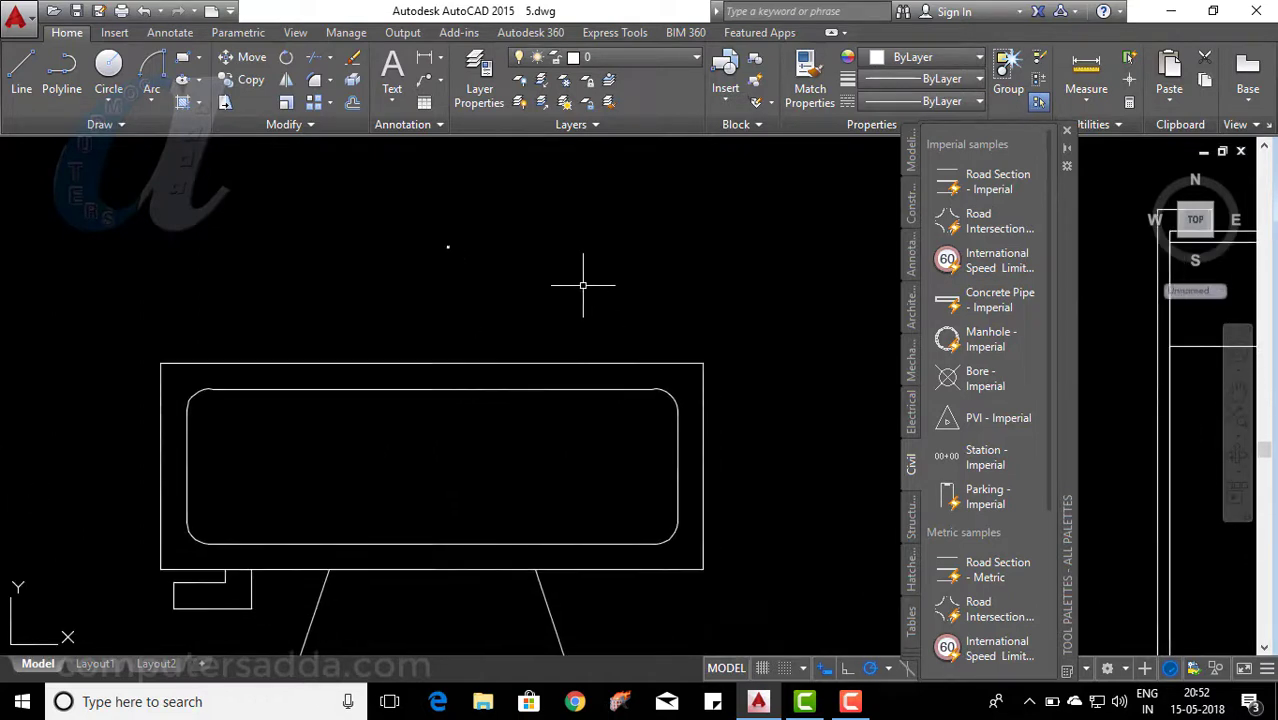
scroll(580, 295, "down", 3)
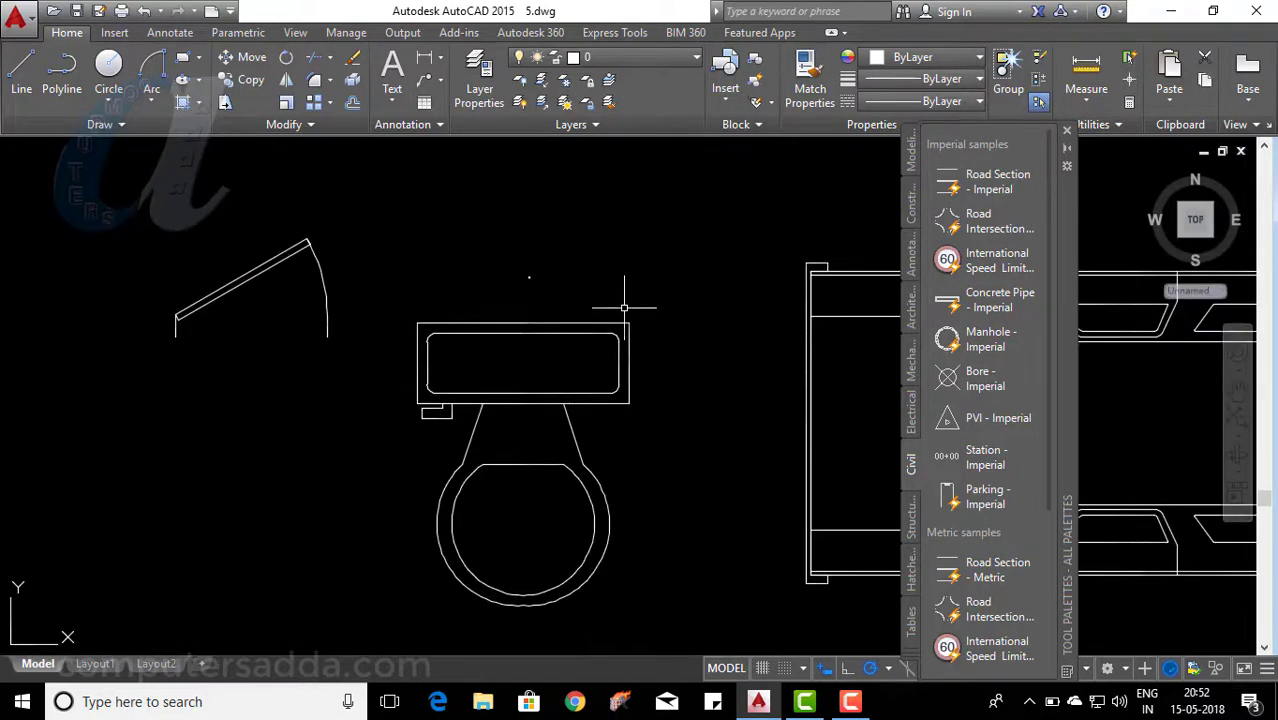
middle_click_drag(675, 302, 570, 285)
scroll(570, 300, "down", 3)
left_click(912, 312)
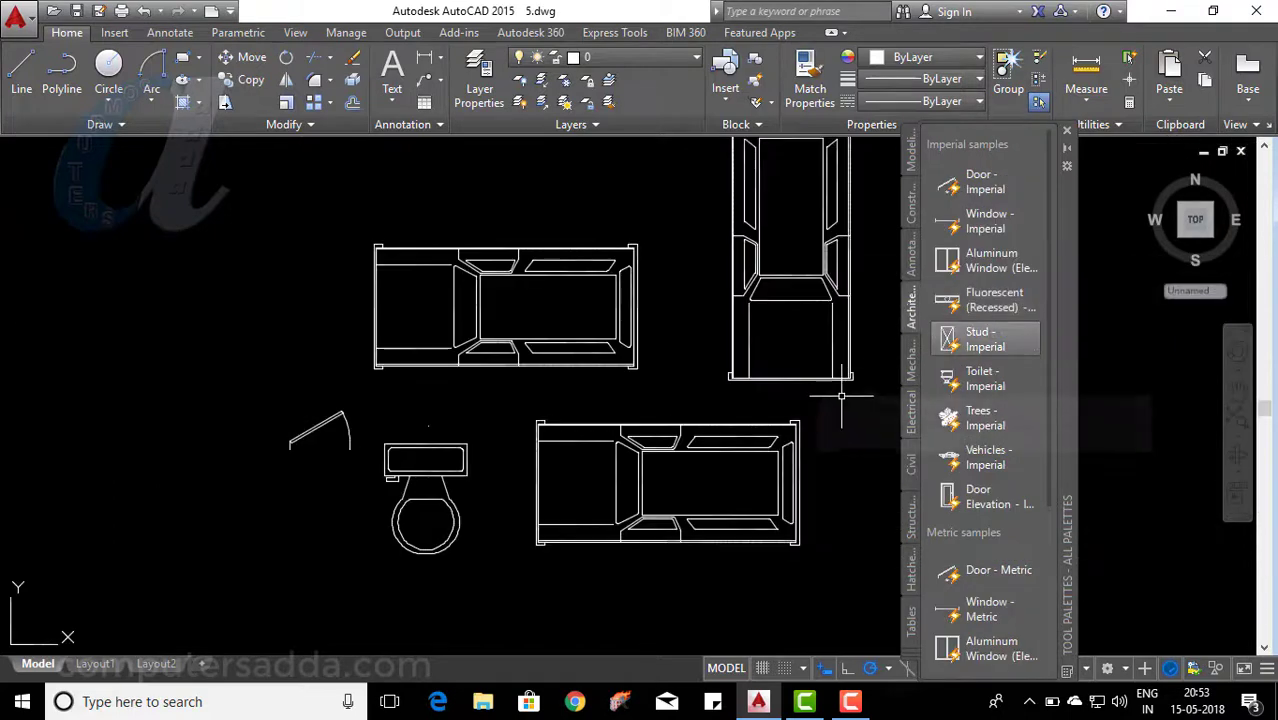
Insert a Trees - Imperial block and set it to Palm (Elevation).
left_click(975, 420)
left_click(425, 422)
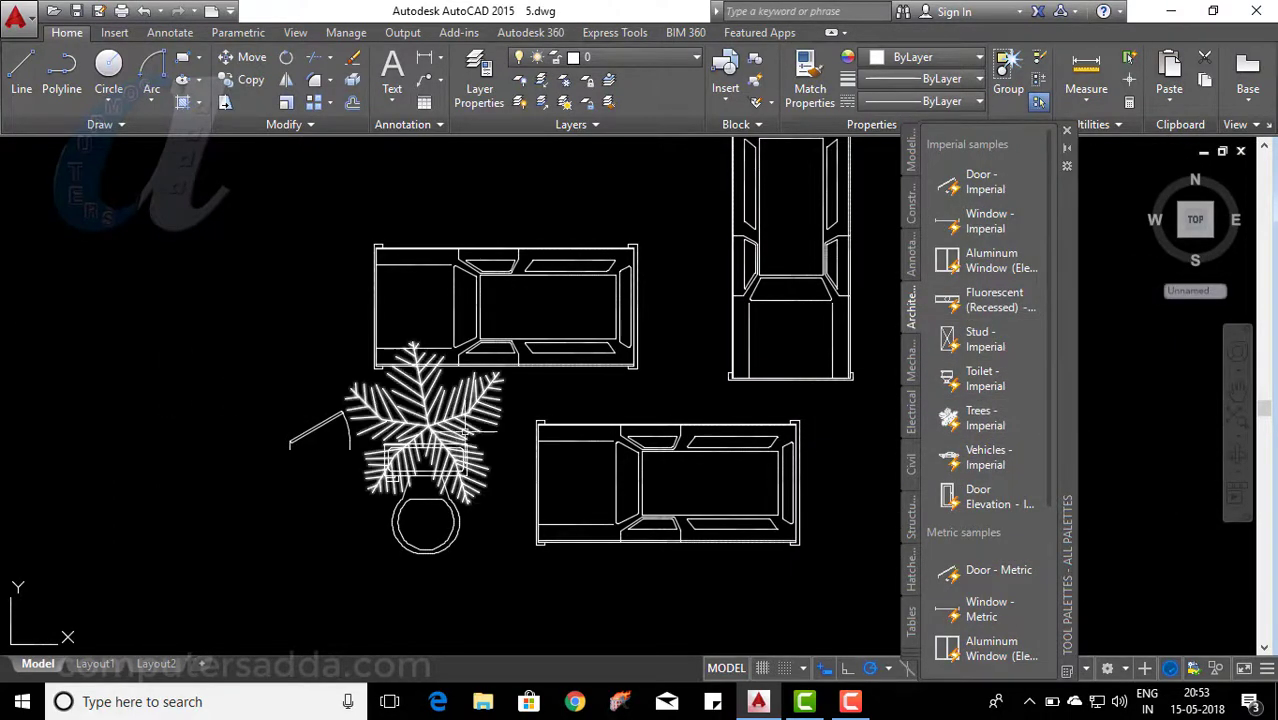
left_click(430, 413)
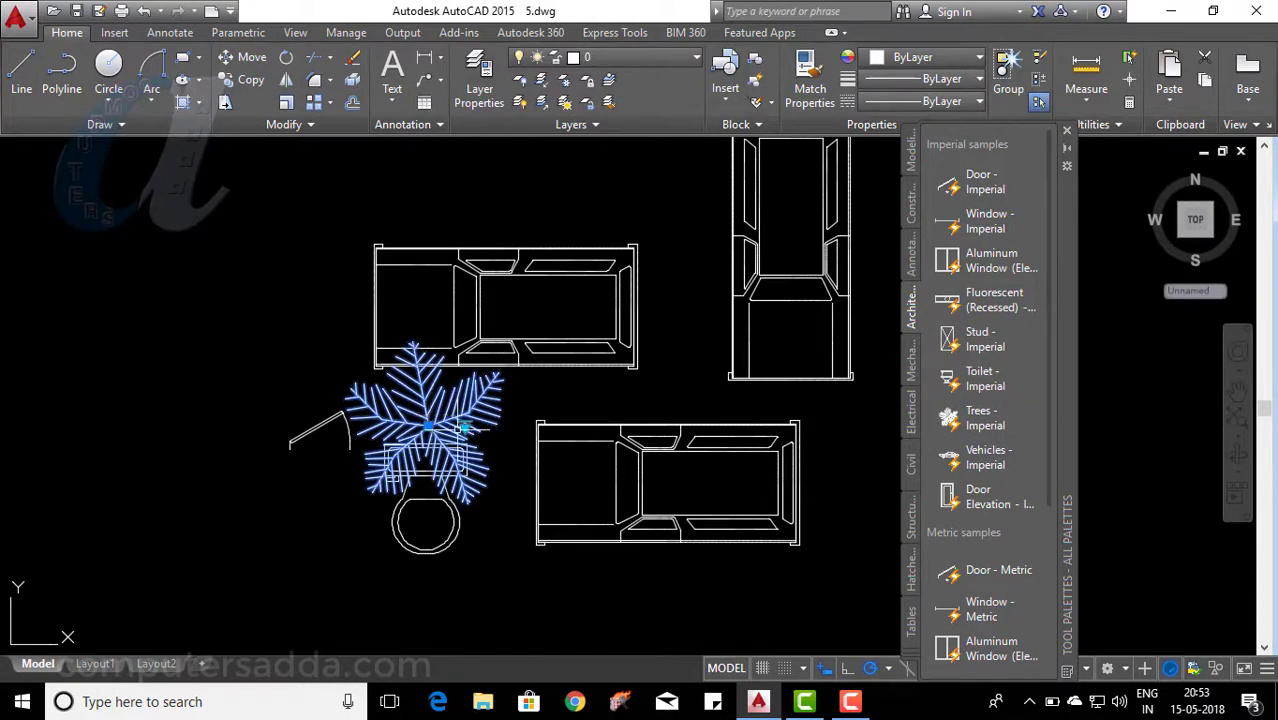
left_click(465, 427)
left_click(505, 456)
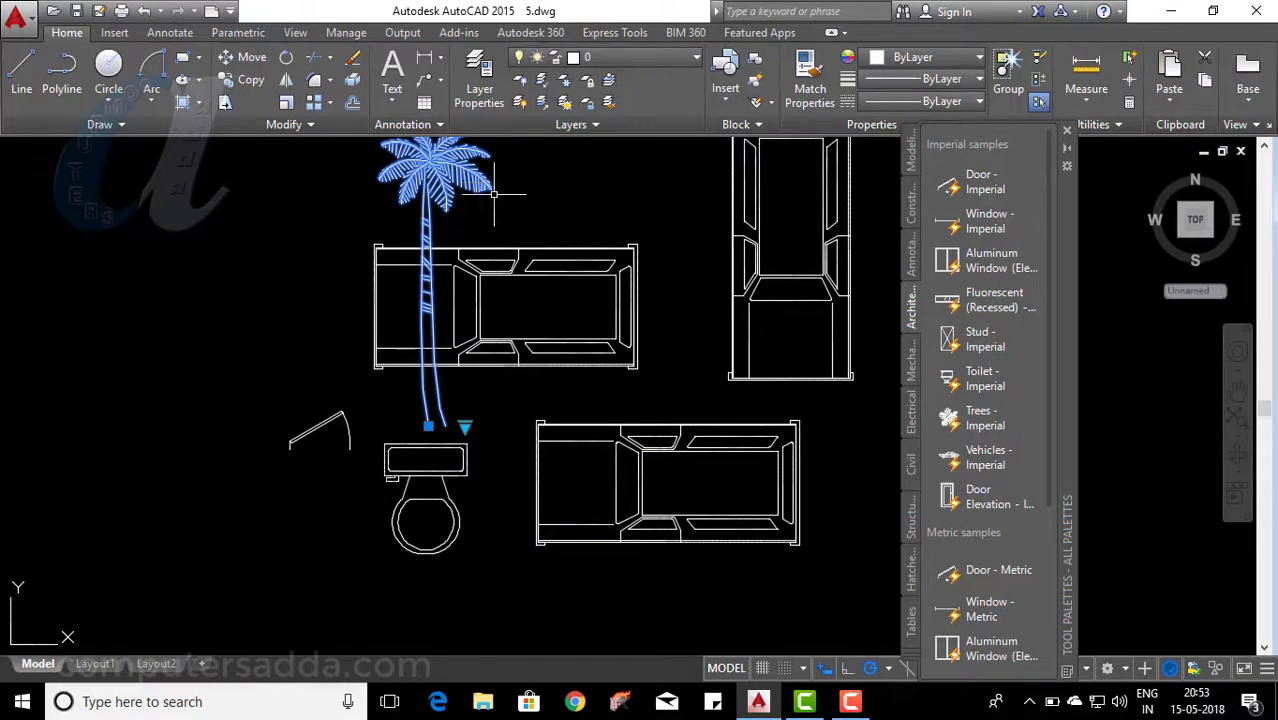
key("Escape")
type("m")
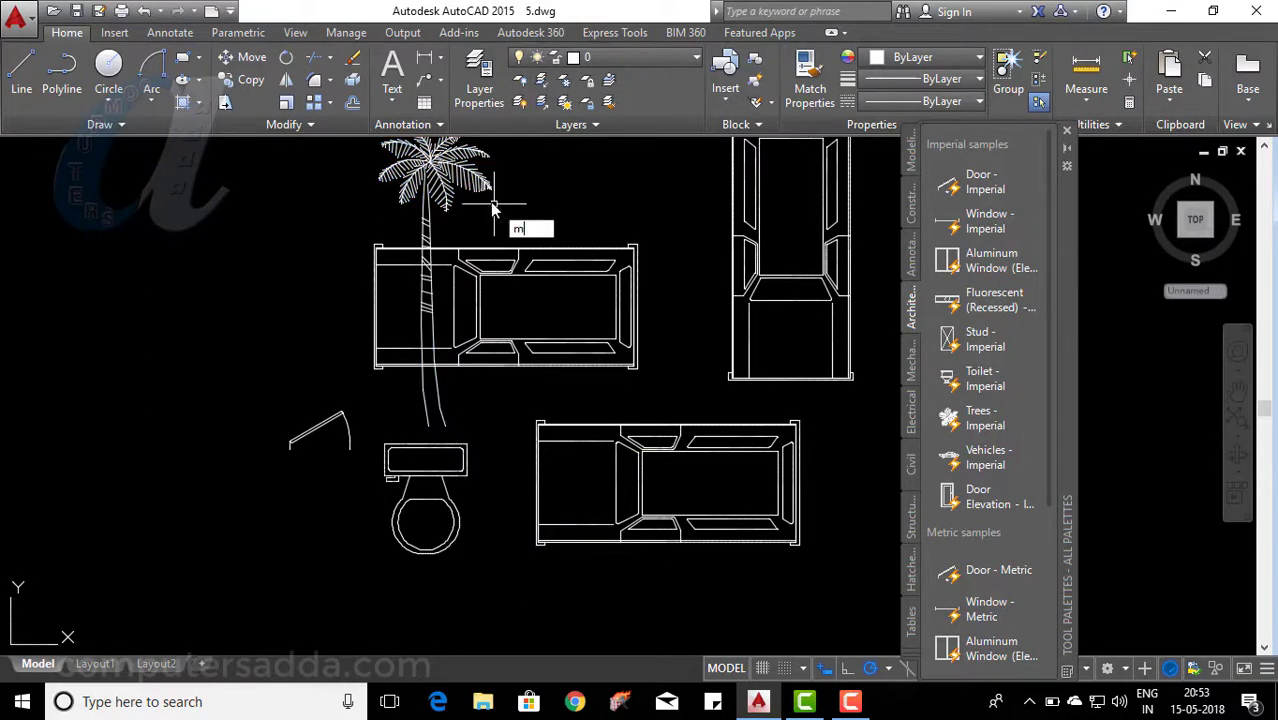
Move the palm tree from its trunk base to the far left of the drawing.
key("Return")
left_click(436, 372)
key("Return")
left_click(440, 426)
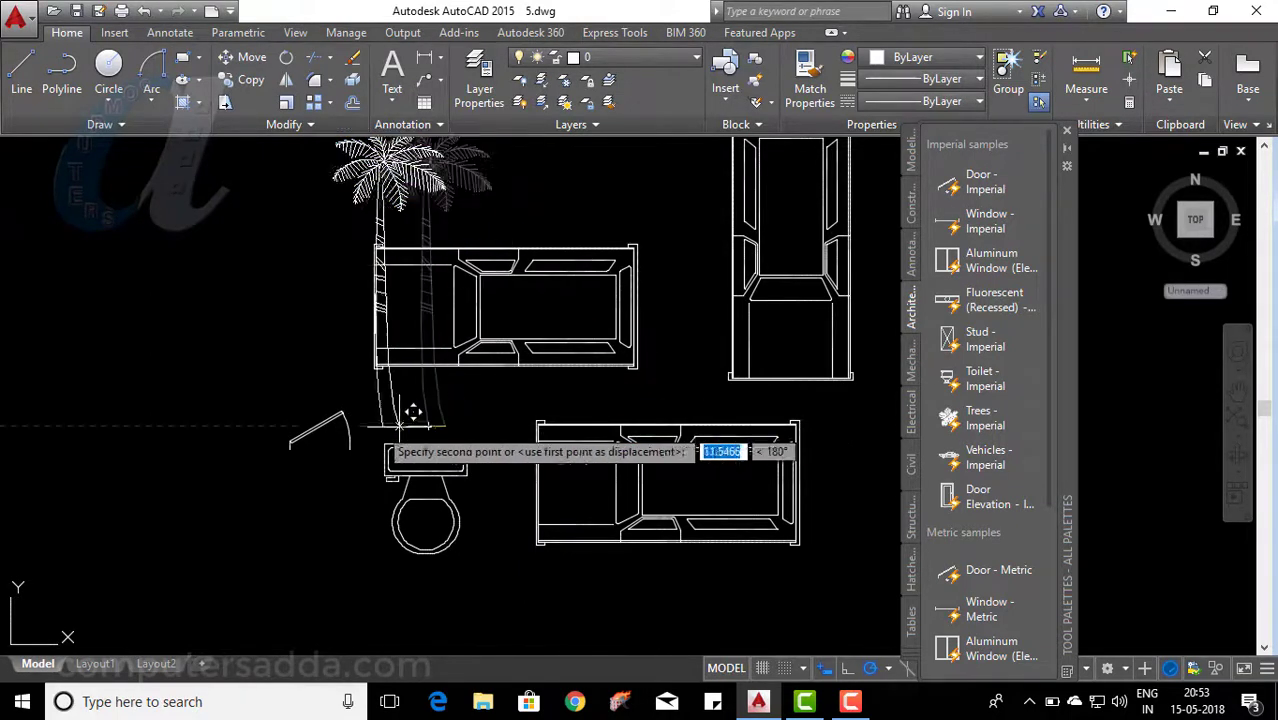
left_click(183, 465)
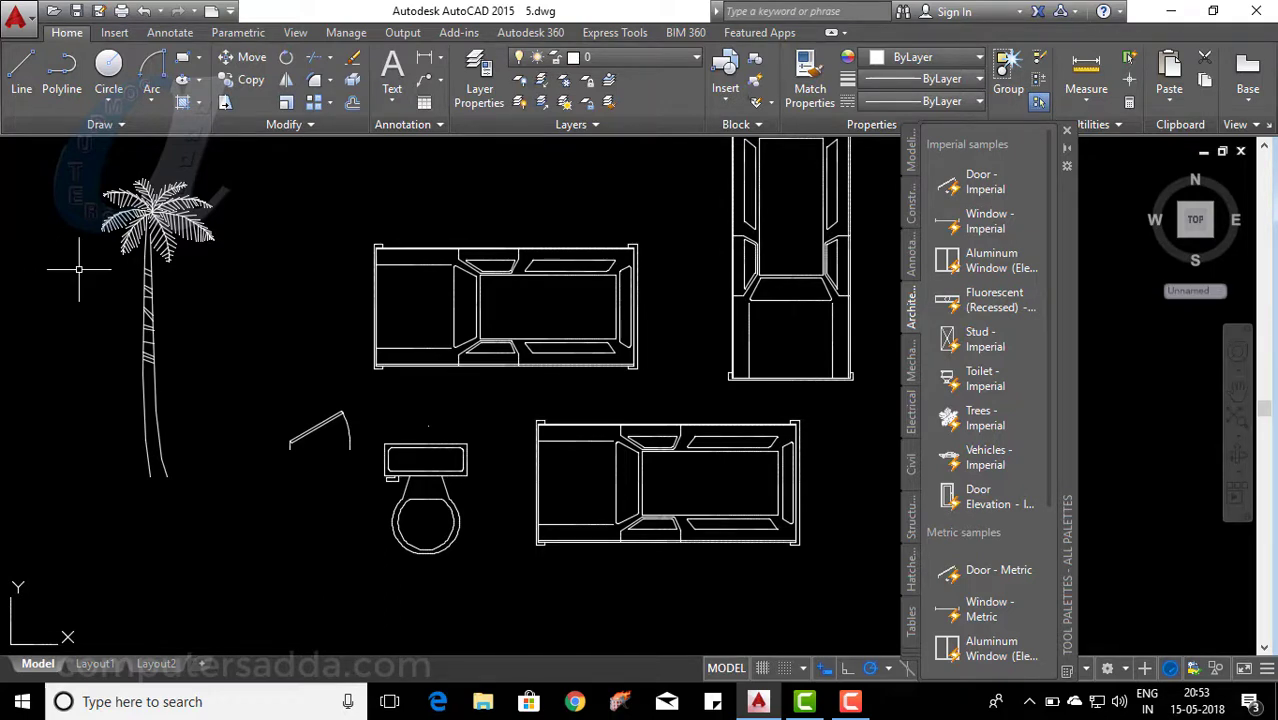
left_click(376, 290)
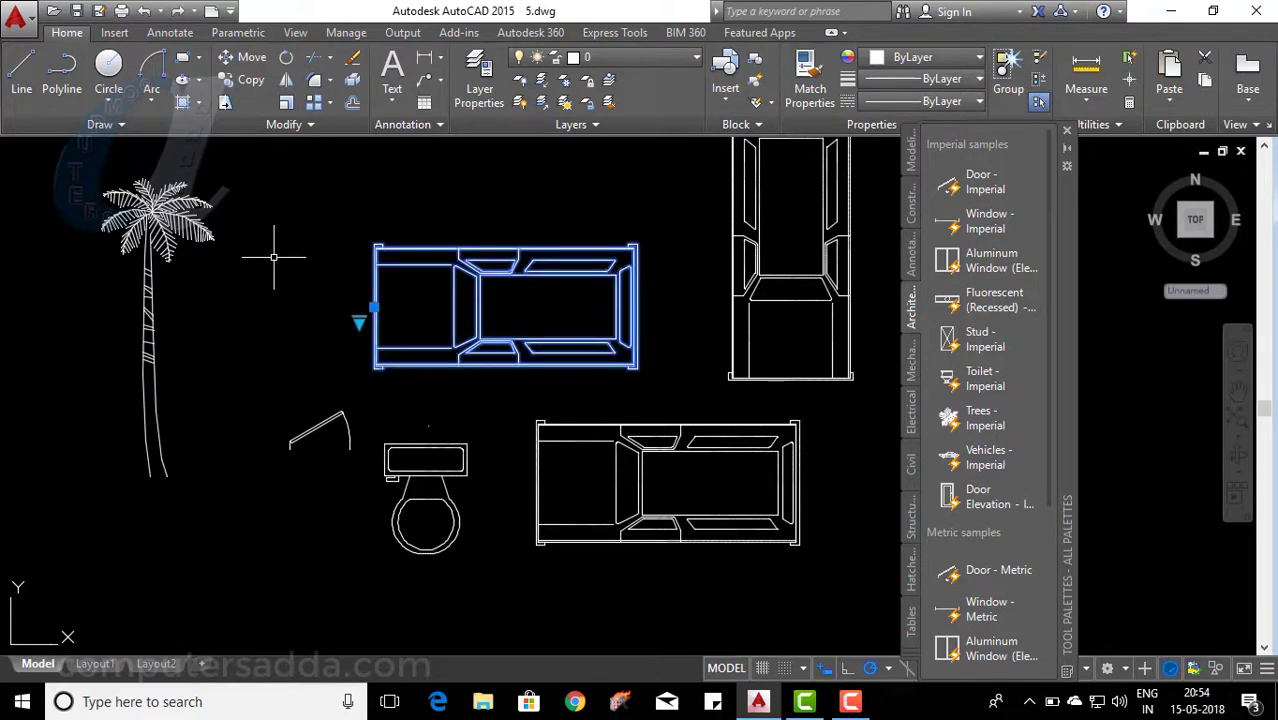